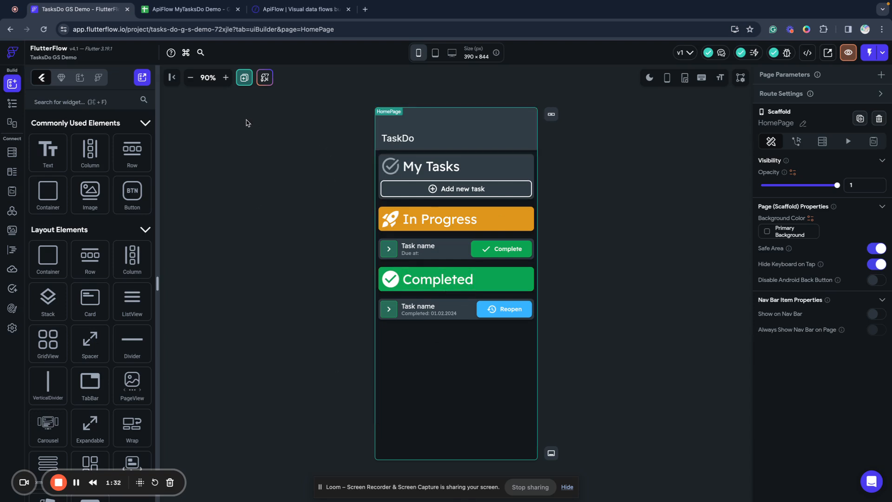
# Look at the tasks spreadsheet, switch to ApiFlow and create a new project connecting FlutterFlow with Google Sheets.
pyautogui.click(181, 10)
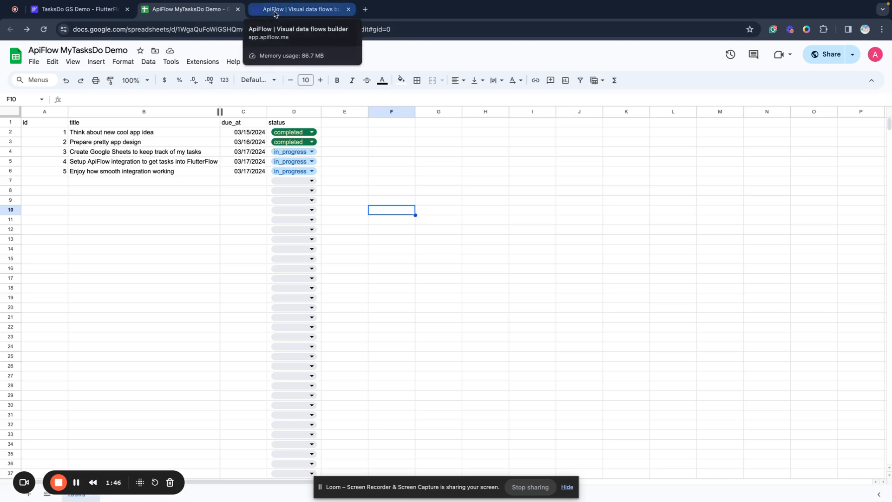
pyautogui.click(275, 11)
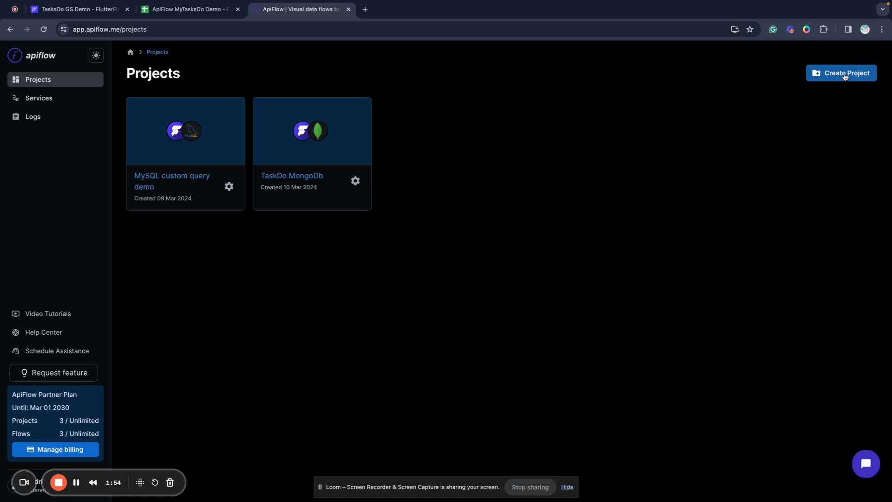
pyautogui.click(844, 75)
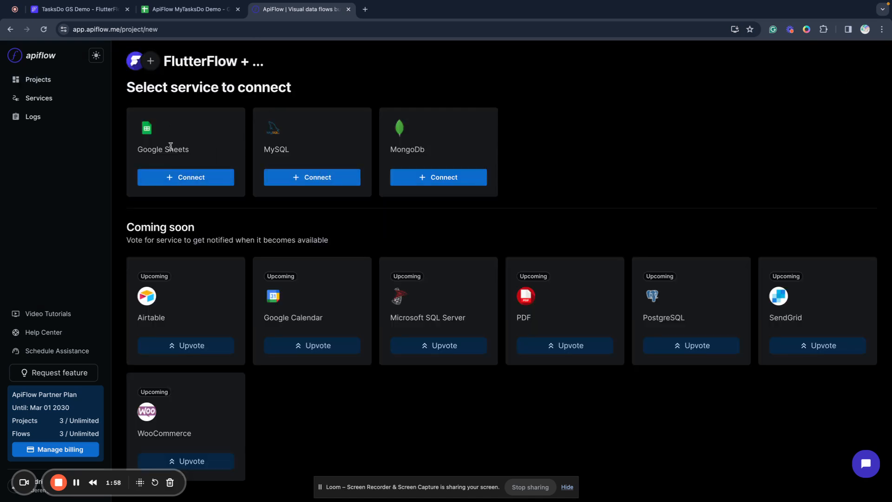
pyautogui.click(172, 179)
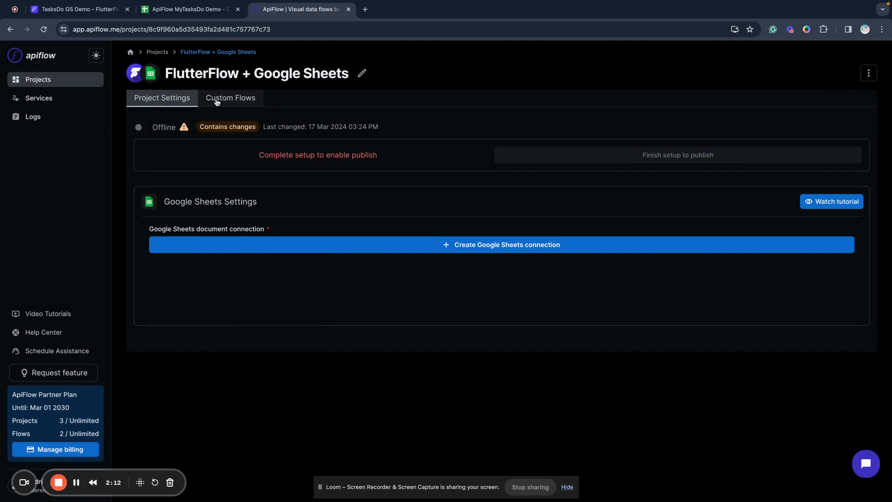
# Create a new custom flow in the FlutterFlow + Google Sheets project and copy its API URL.
pyautogui.click(216, 101)
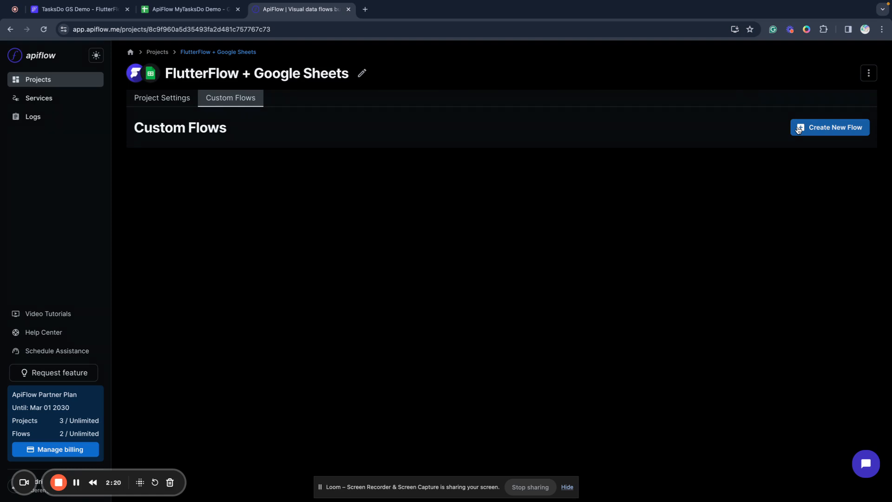
pyautogui.click(799, 130)
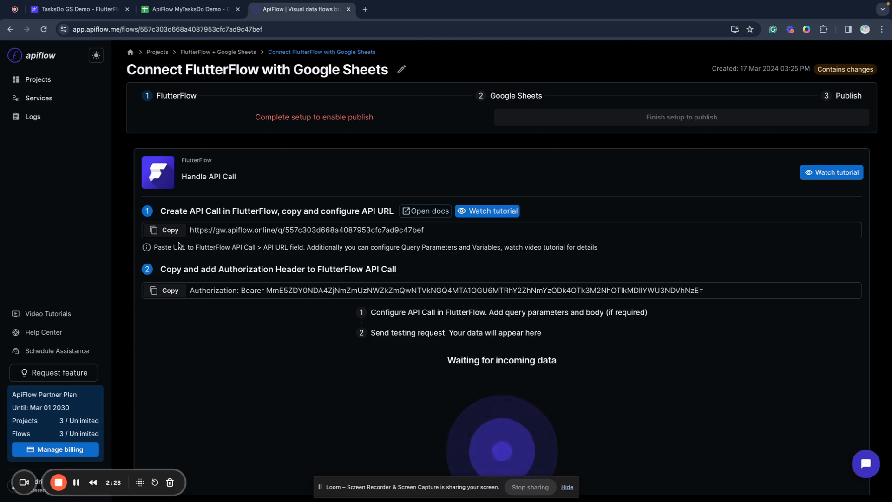
pyautogui.click(172, 234)
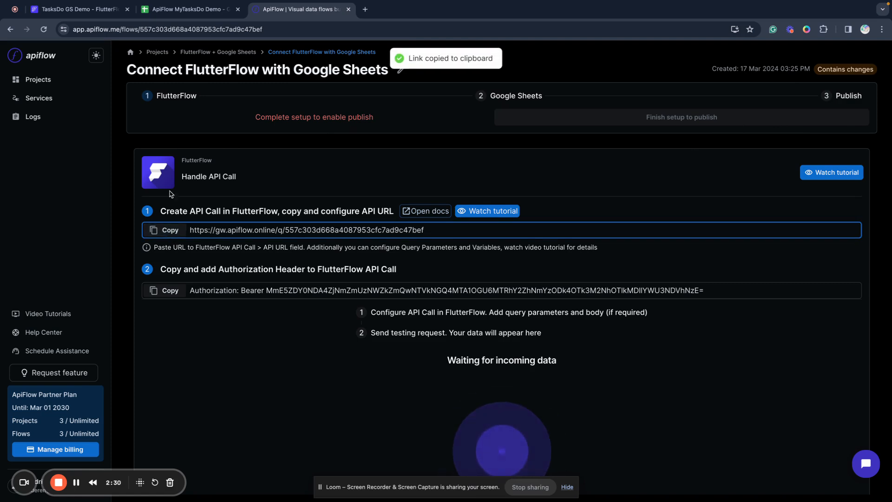
# Switch to FlutterFlow and create a GET API call named "Get tasks" that uses the copied flow URL.
pyautogui.click(73, 10)
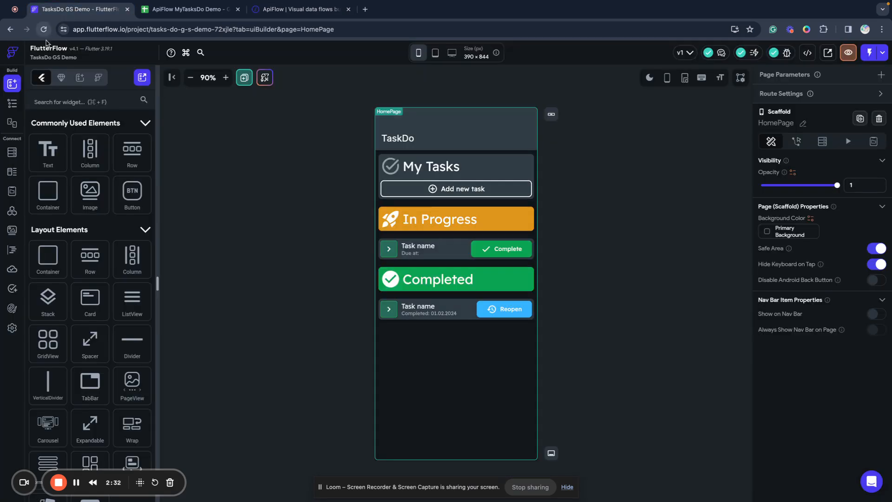
pyautogui.click(12, 210)
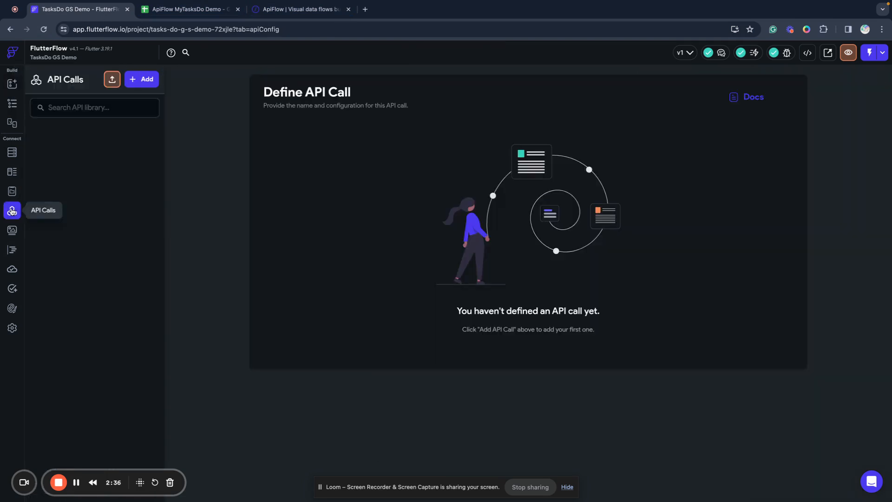
pyautogui.click(145, 83)
pyautogui.click(114, 123)
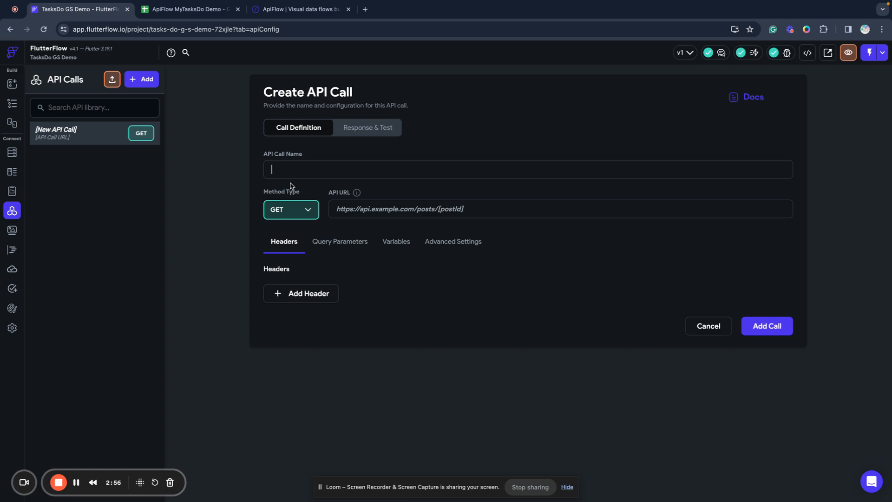
pyautogui.write('Get tasks')
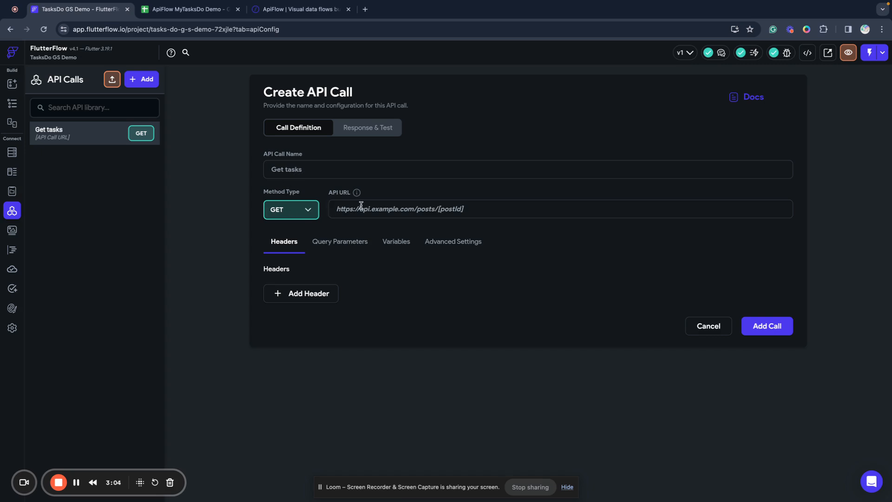
pyautogui.click(361, 205)
pyautogui.hotkey('ctrl', 'v')
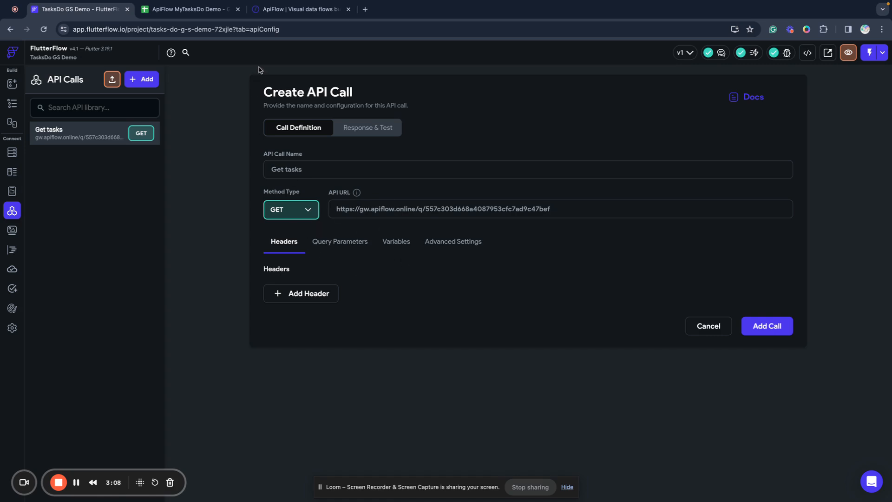
# Copy the flow's Authorization header from ApiFlow, paste this bearer token as a header of the Get tasks call in FlutterFlow, and add the call.
pyautogui.click(288, 9)
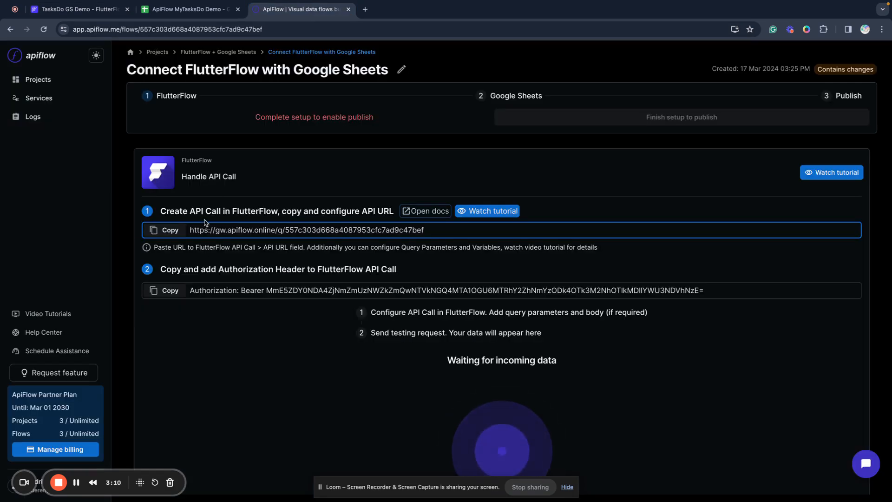
pyautogui.click(80, 10)
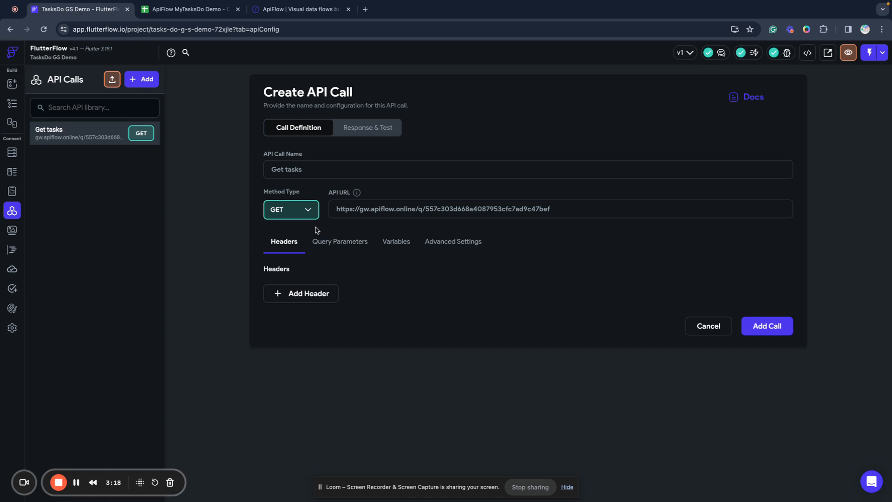
pyautogui.click(302, 296)
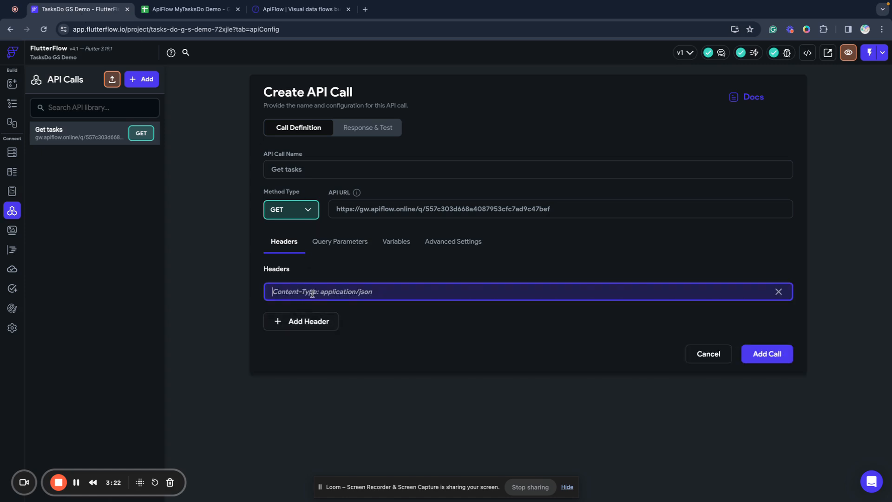
pyautogui.press('super+v')
pyautogui.click(435, 328)
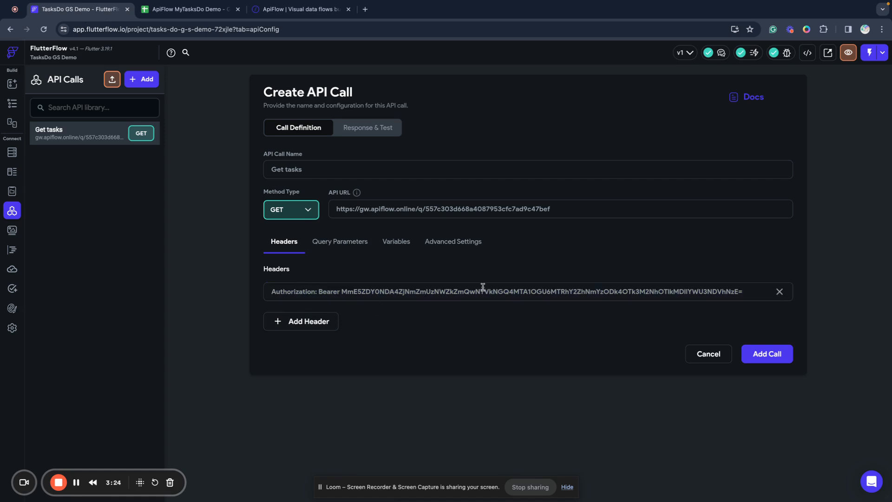
pyautogui.click(769, 354)
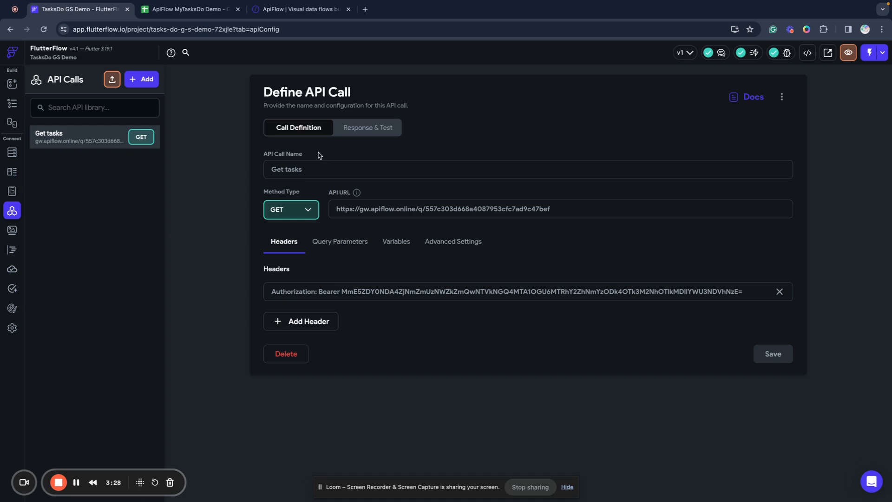
# Send a test request with the Get tasks call and switch to ApiFlow to check the received data.
pyautogui.click(358, 133)
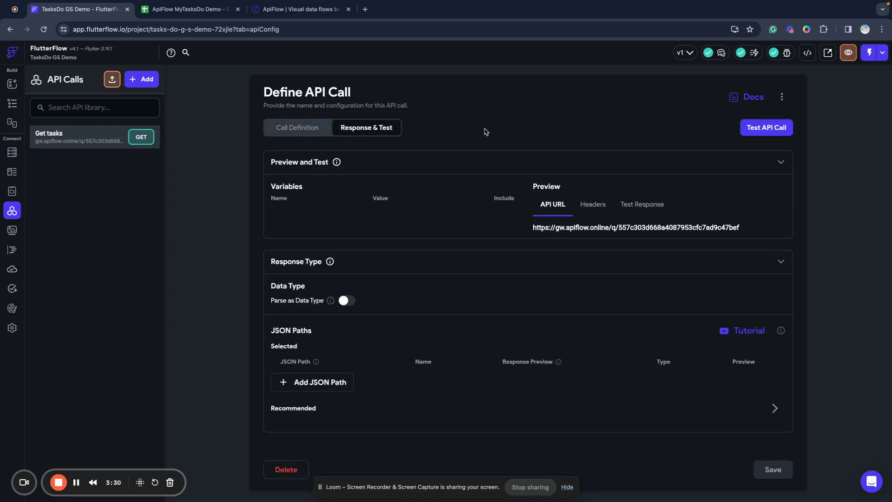
pyautogui.click(753, 130)
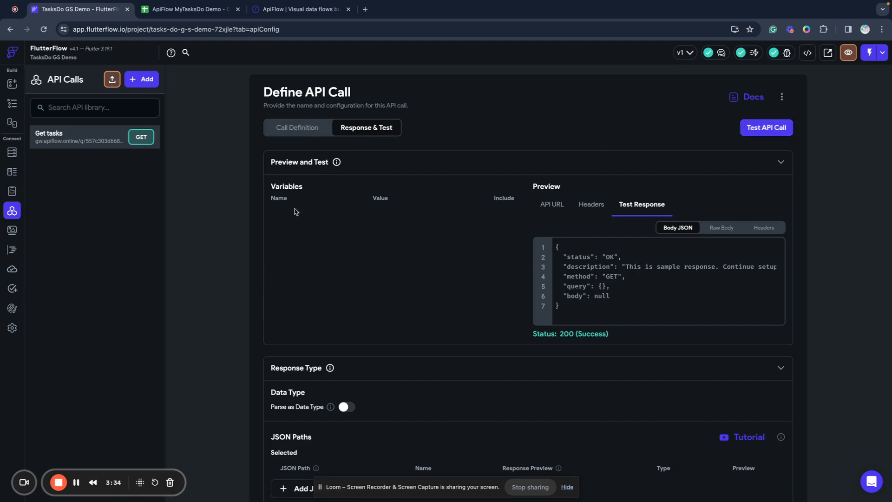
pyautogui.click(303, 16)
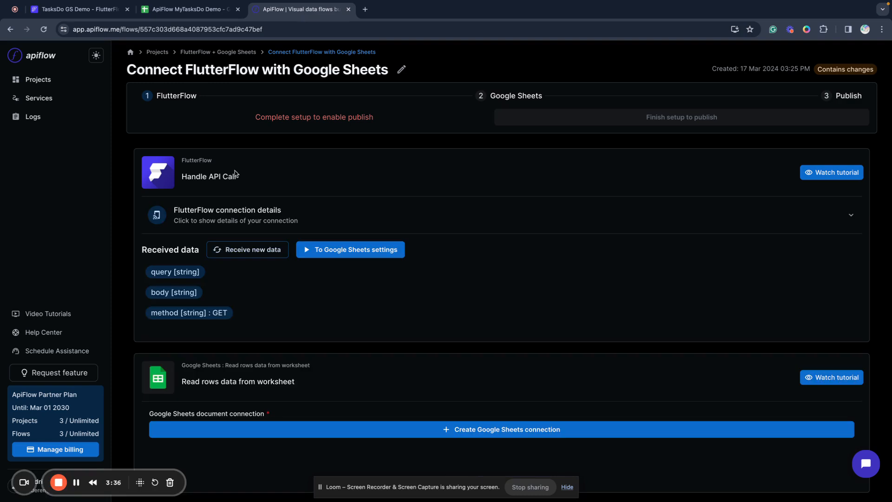
# Start a new Google Sheets connection for the flow and name it "ApiFlow MyTasksDo Demo", copying the title from the spreadsheet.
pyautogui.scroll(-1, 262, 331)
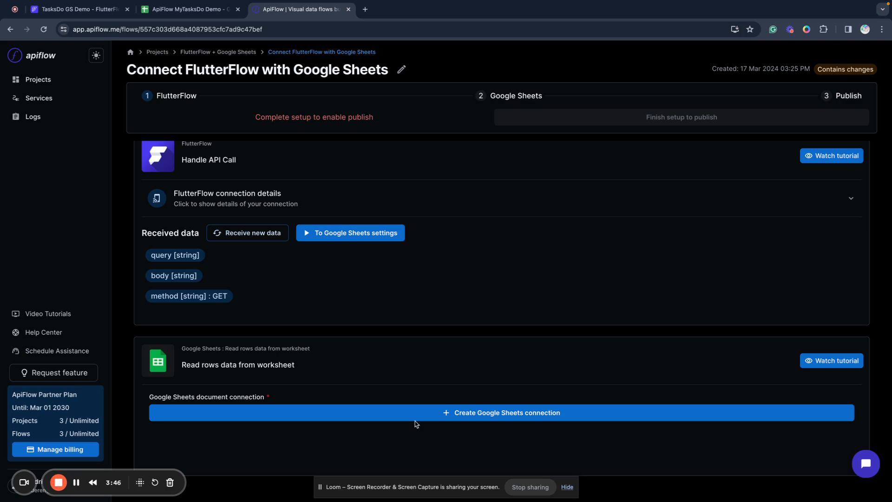
pyautogui.click(425, 412)
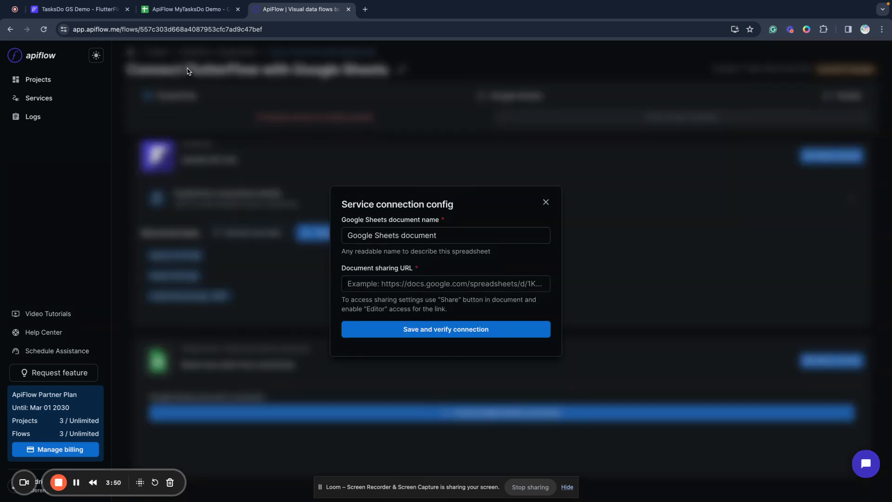
pyautogui.click(200, 11)
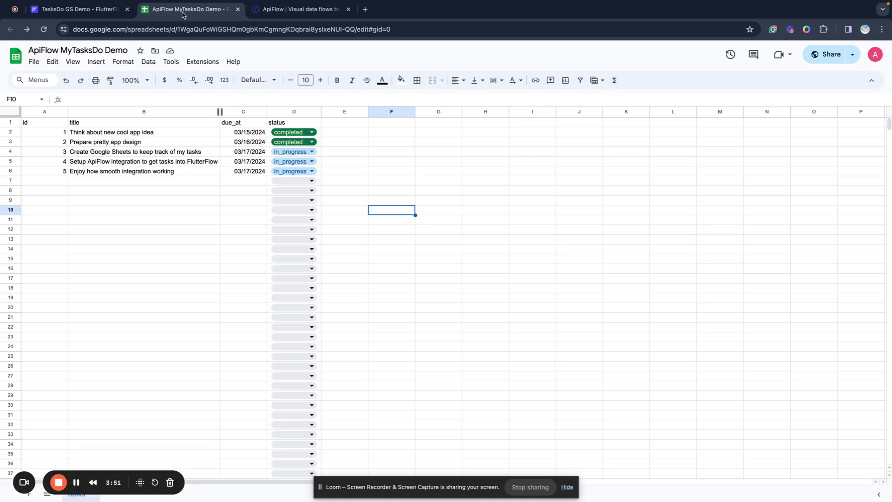
pyautogui.click(121, 50)
pyautogui.hotkey('ctrl', 'c')
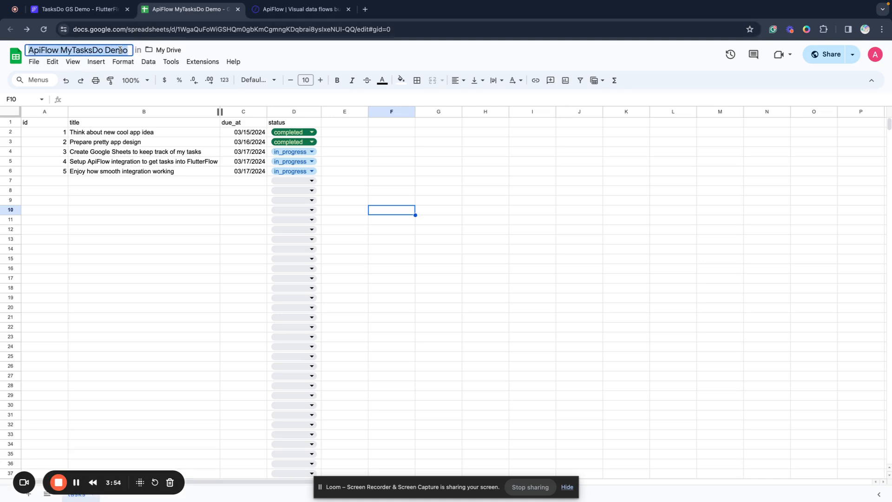
pyautogui.click(302, 14)
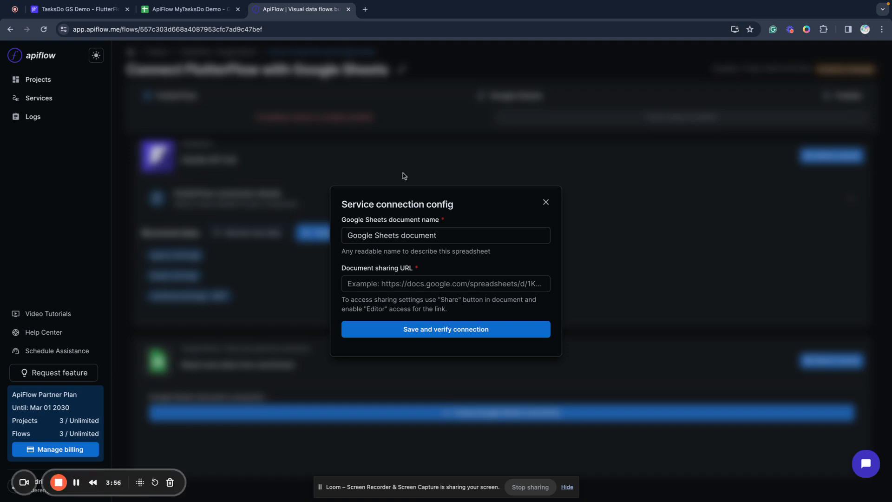
pyautogui.click(402, 235)
pyautogui.hotkey('ctrl', 'a')
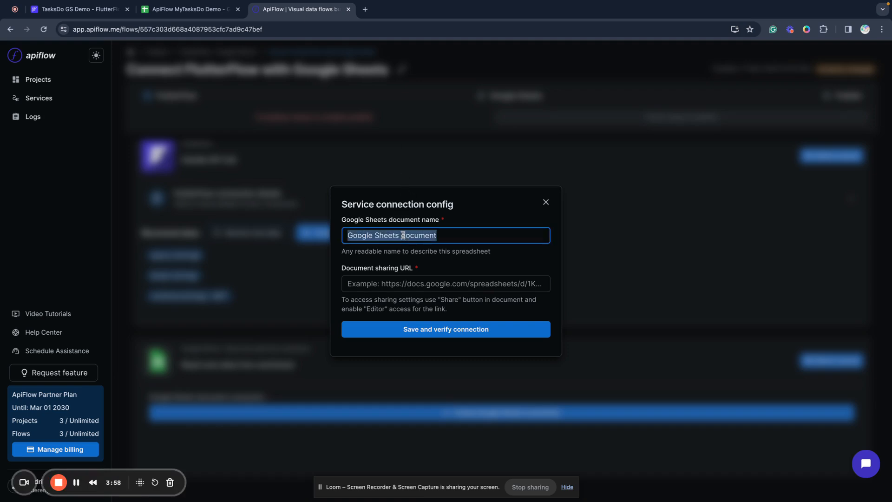
pyautogui.hotkey('ctrl', 'v')
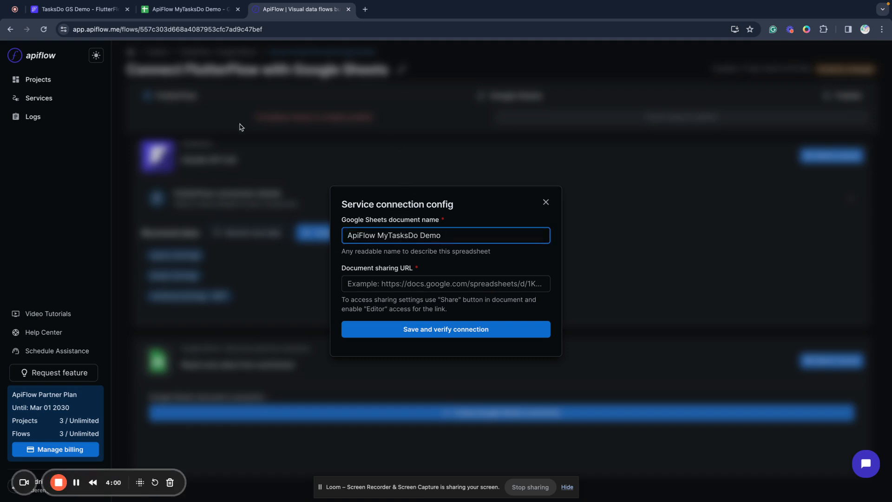
# Switch to the spreadsheet and set its general access to Restricted, then back to Anyone with the link.
pyautogui.click(195, 10)
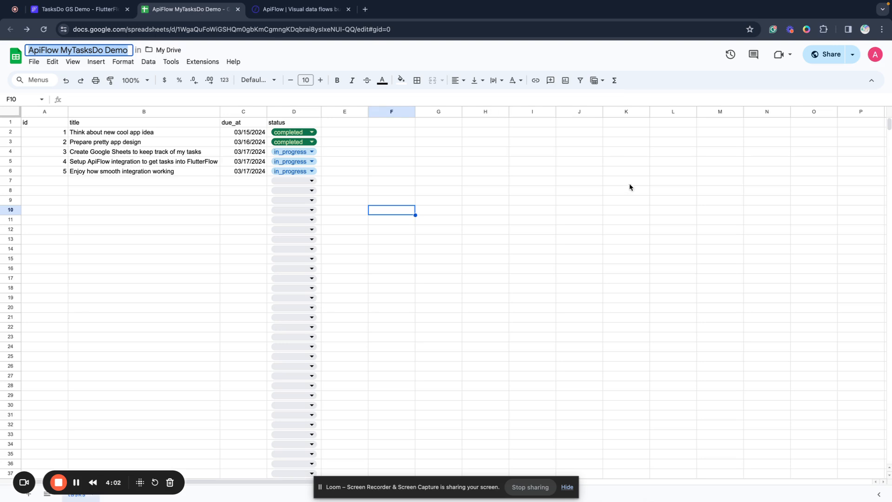
pyautogui.click(825, 55)
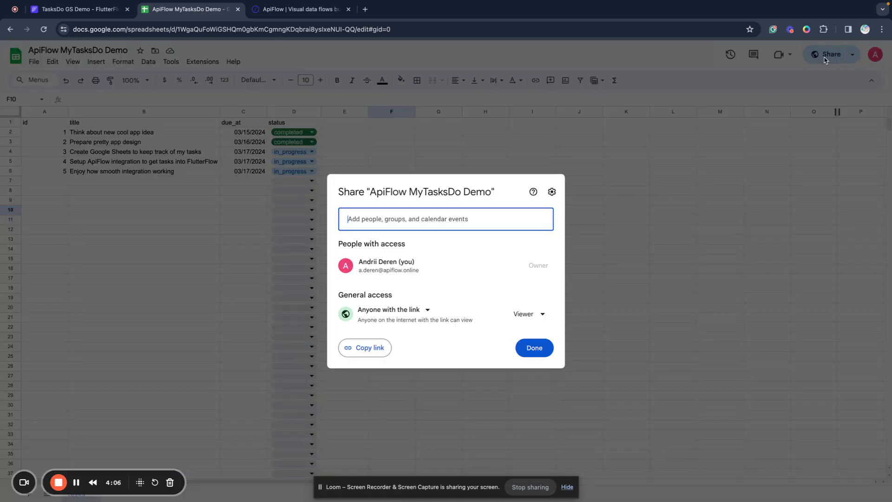
pyautogui.click(426, 311)
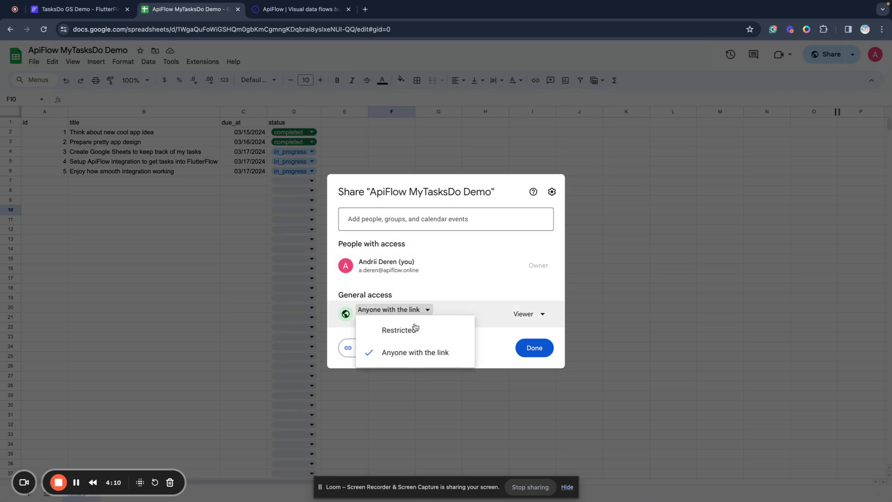
pyautogui.click(401, 337)
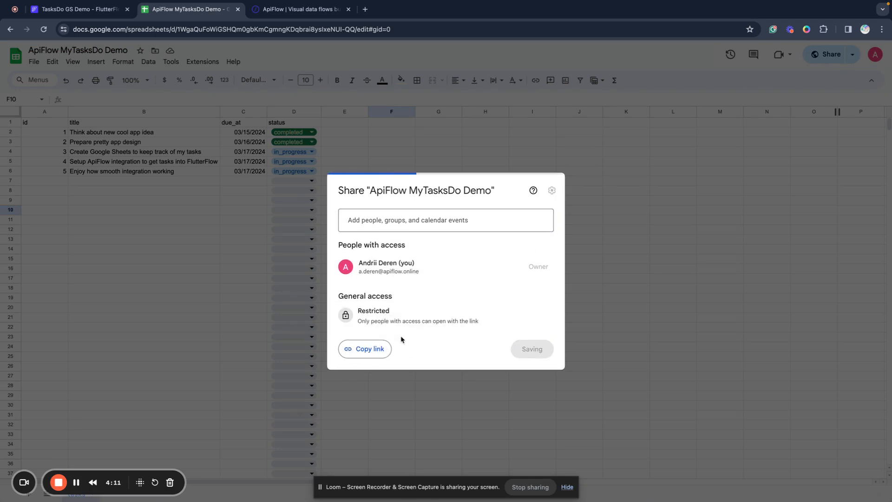
pyautogui.click(390, 310)
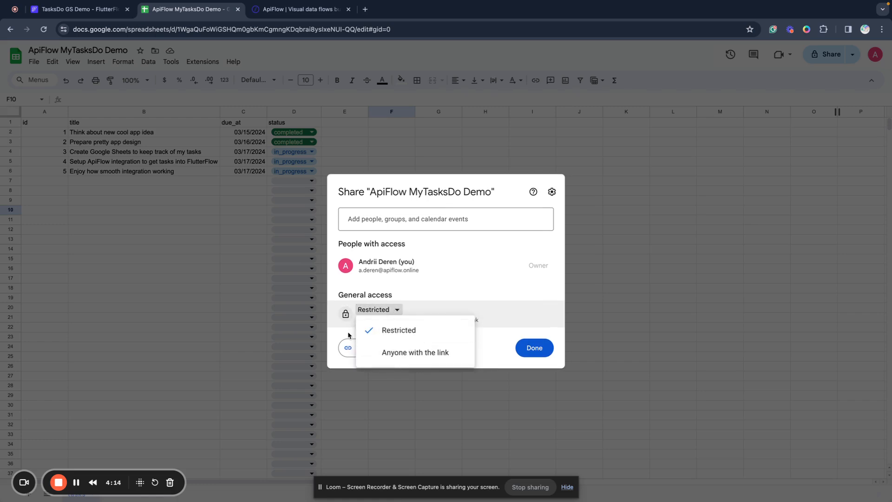
pyautogui.click(387, 353)
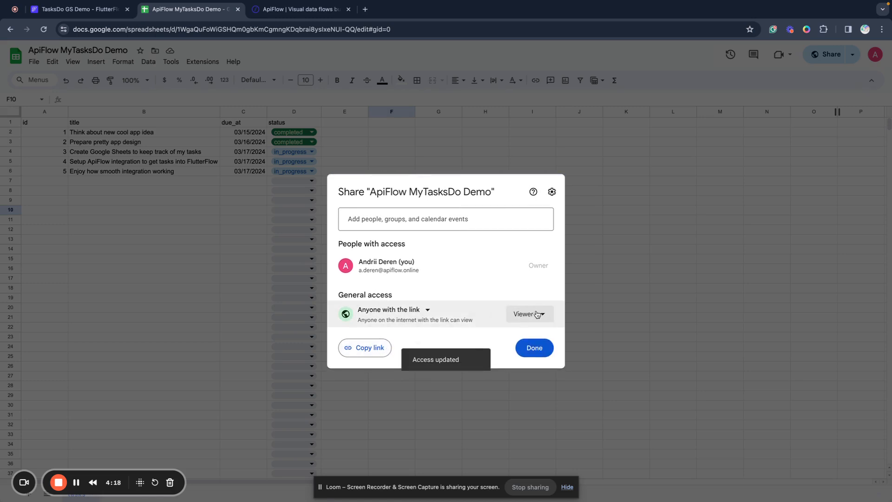
# Copy the spreadsheet's sharing link, paste it as the document sharing URL of the ApiFlow connection, and save and verify the connection.
pyautogui.click(365, 348)
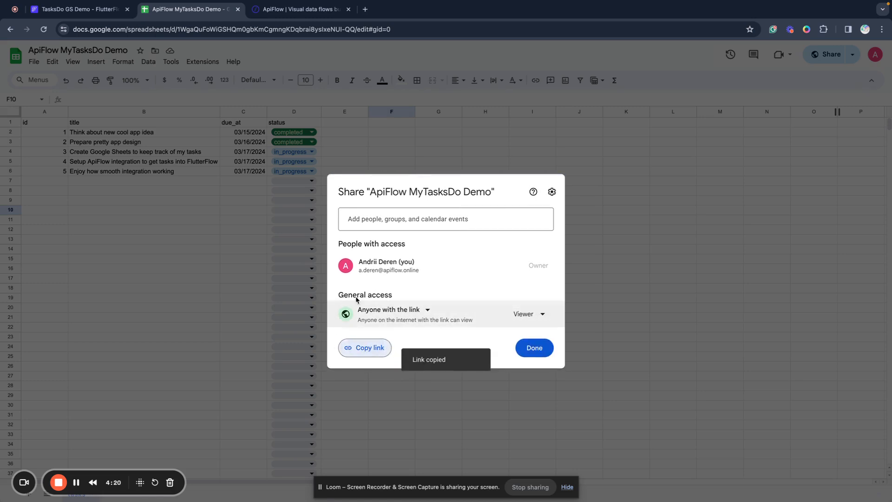
pyautogui.click(306, 10)
pyautogui.click(428, 288)
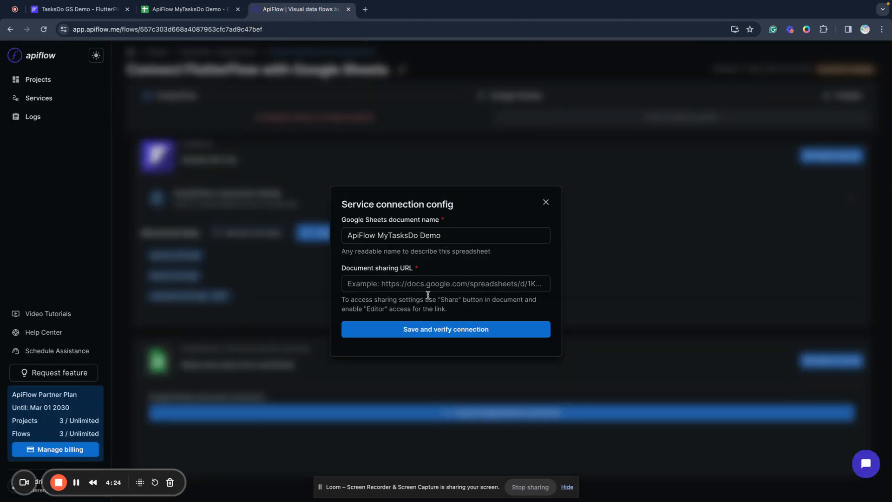
pyautogui.hotkey('ctrl', 'v')
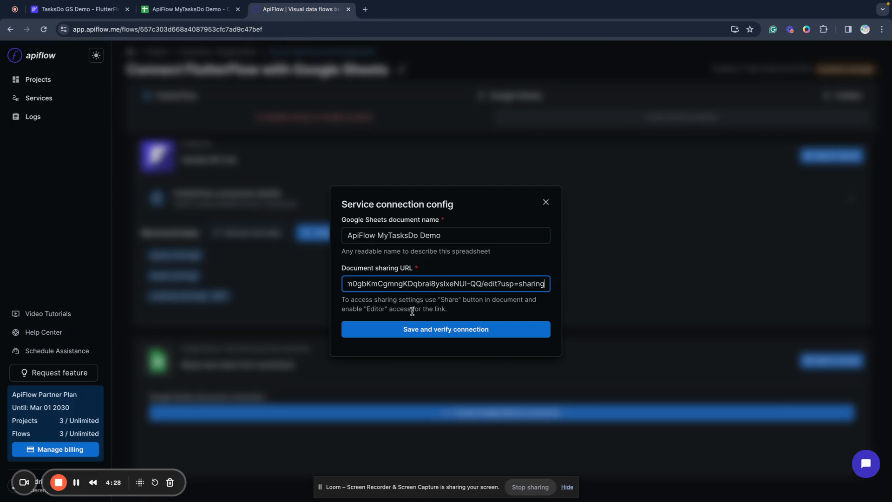
pyautogui.click(413, 331)
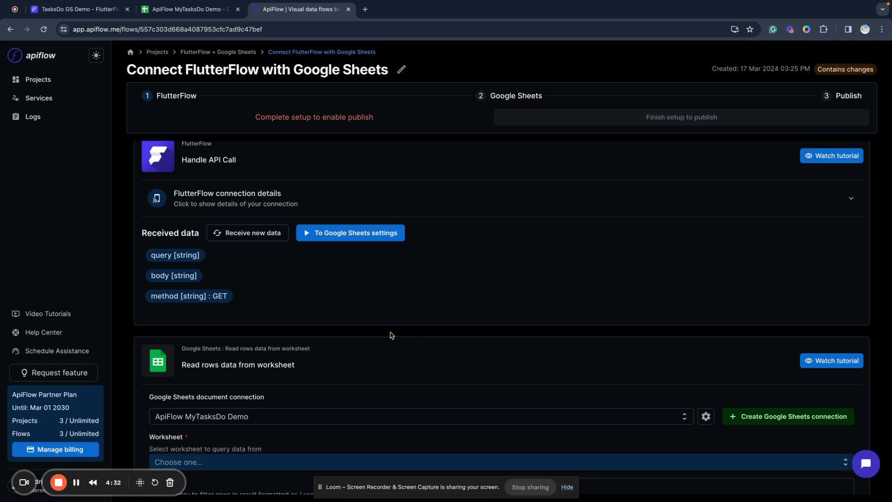
# Select tasks as the worksheet from which the Google Sheets block reads its rows.
pyautogui.scroll(-3, 390, 335)
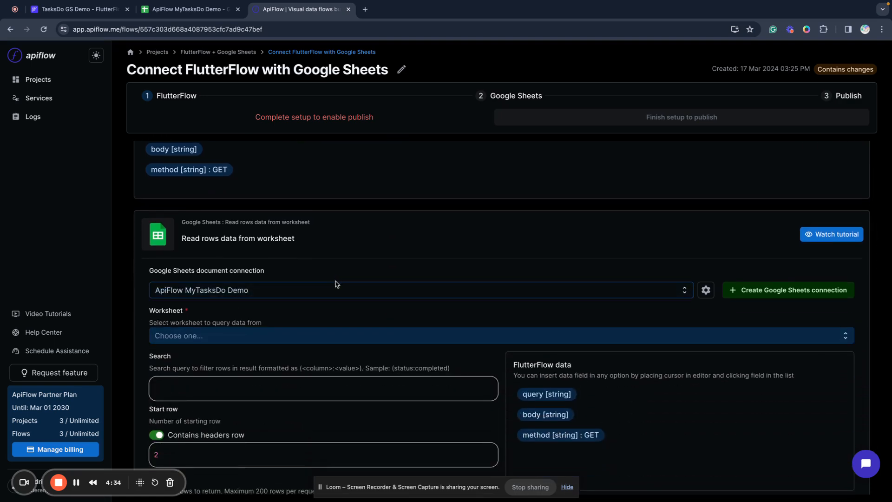
pyautogui.scroll(-1, 228, 338)
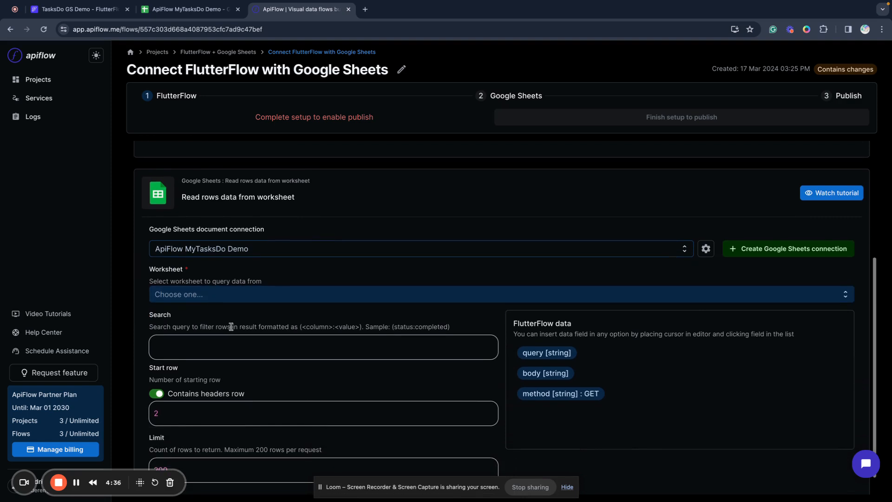
pyautogui.click(233, 301)
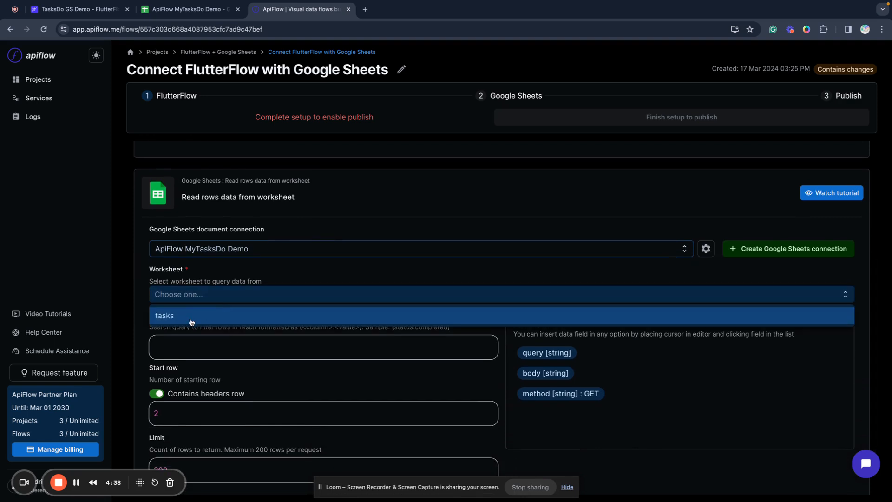
pyautogui.click(188, 321)
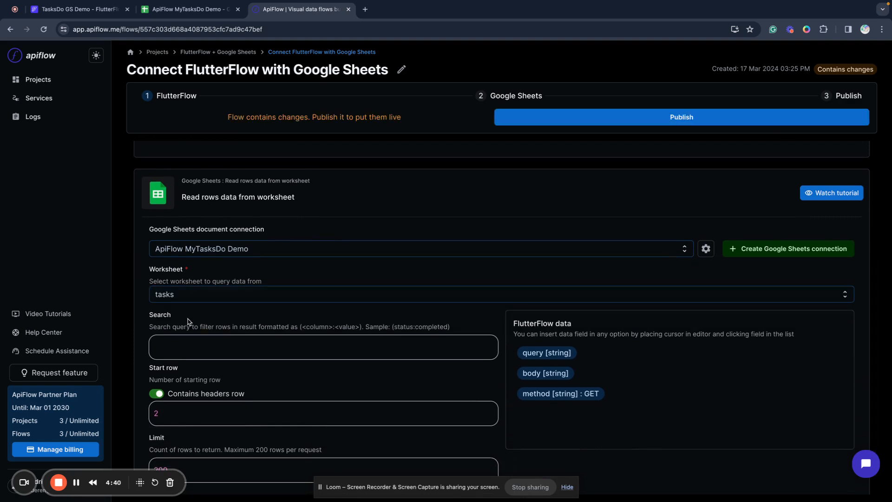
pyautogui.scroll(-1, 237, 311)
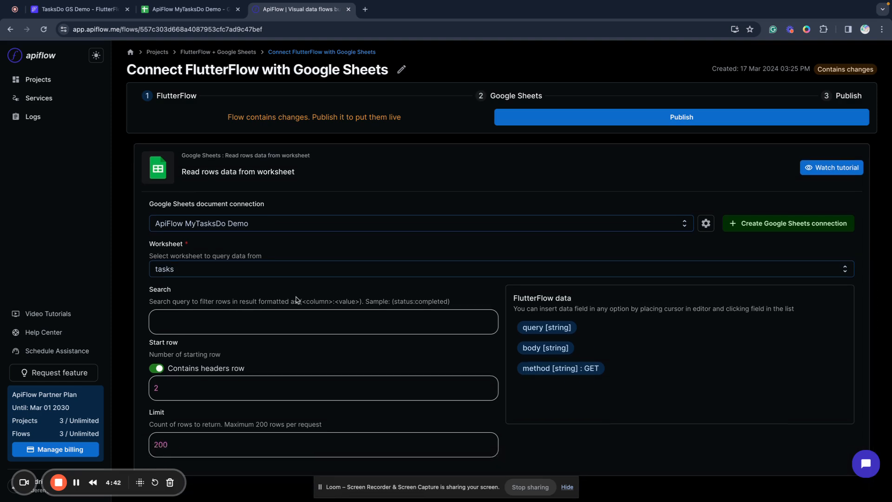
# Turn the Contains headers row option off and on again, and publish the flow.
pyautogui.click(158, 368)
pyautogui.click(160, 369)
pyautogui.scroll(5, 565, 153)
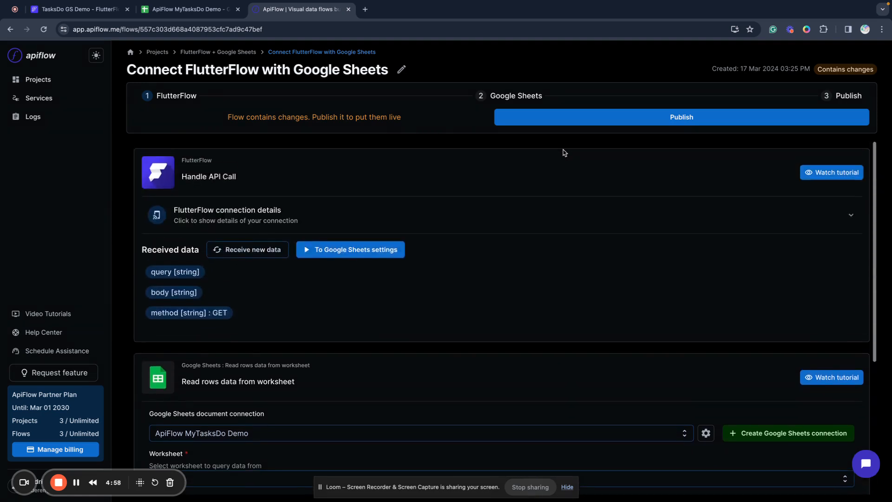
pyautogui.click(619, 120)
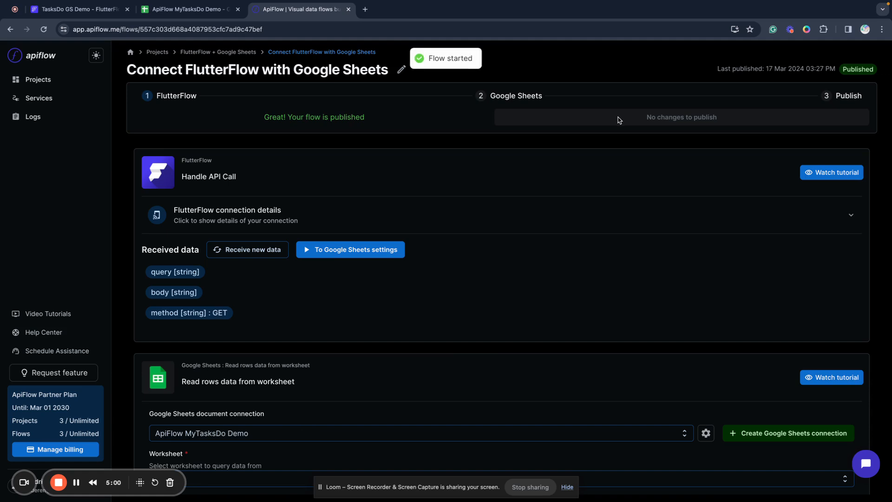
pyautogui.scroll(-5, 485, 181)
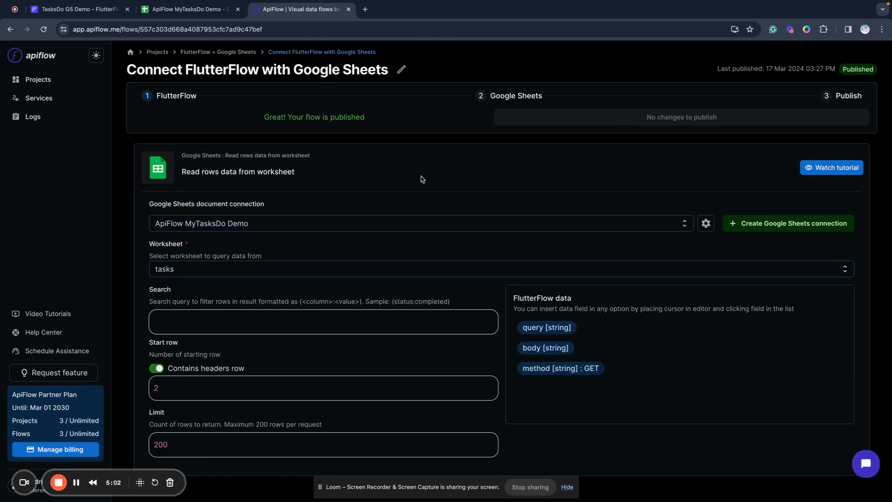
# Switch to FlutterFlow, test the Get tasks call, and examine the id, title, due_at and status fields in the response.
pyautogui.click(72, 9)
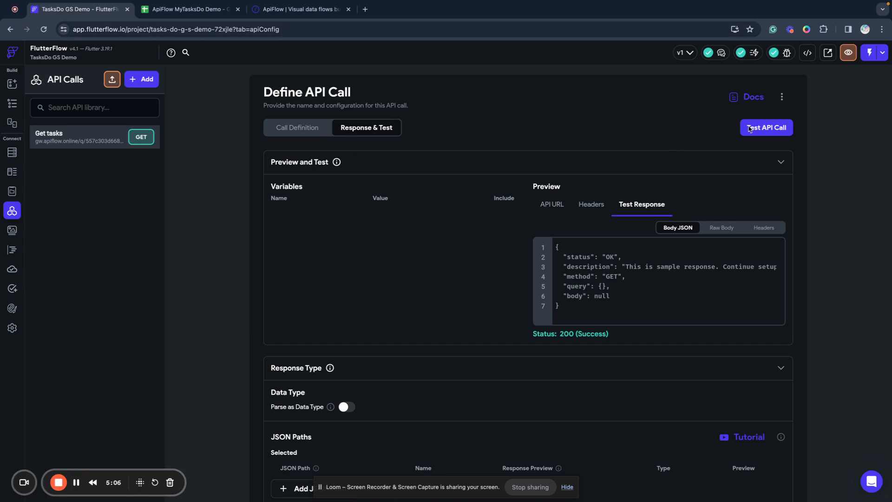
pyautogui.click(764, 134)
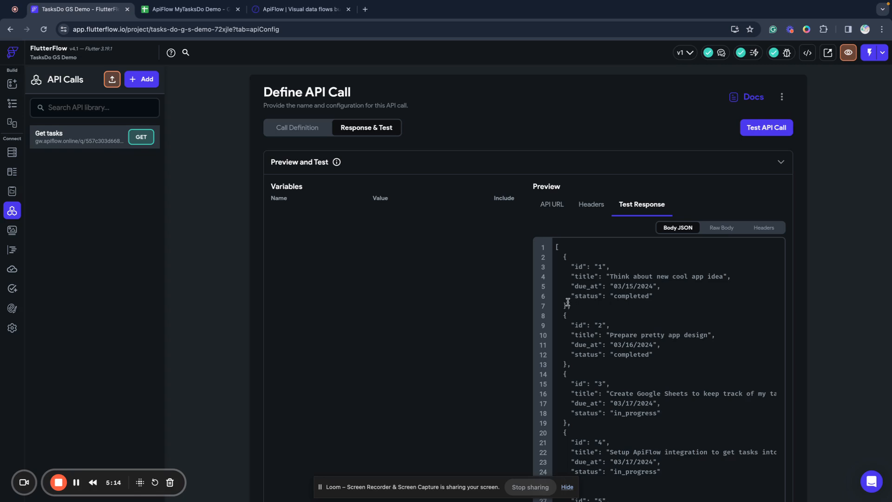
pyautogui.doubleClick(580, 267)
pyautogui.doubleClick(583, 278)
pyautogui.click(585, 288)
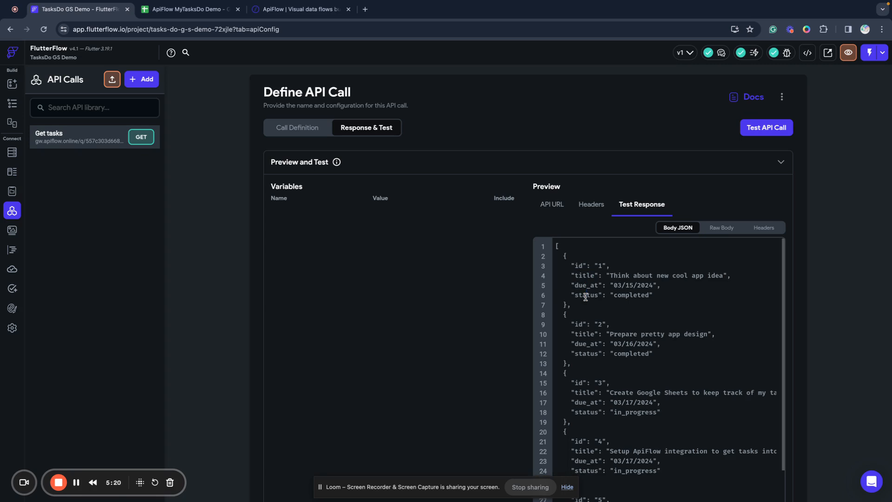
pyautogui.scroll(-1, 585, 296)
pyautogui.scroll(1, 585, 296)
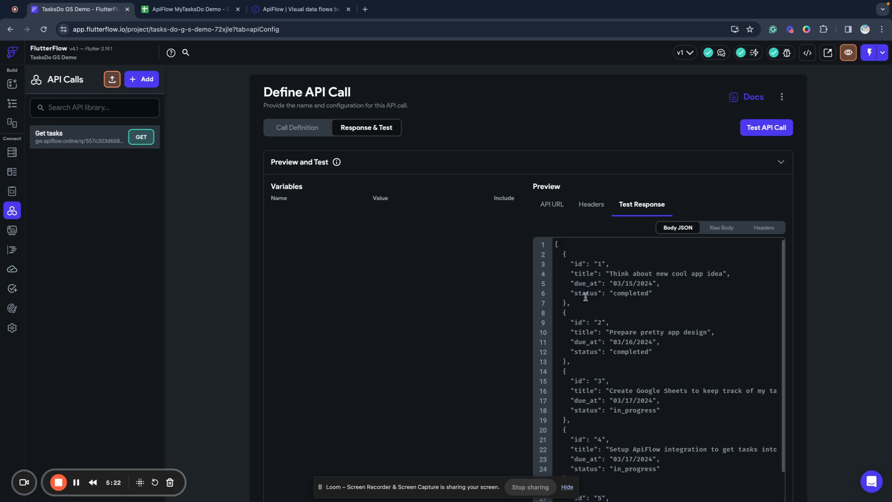
pyautogui.scroll(1, 585, 297)
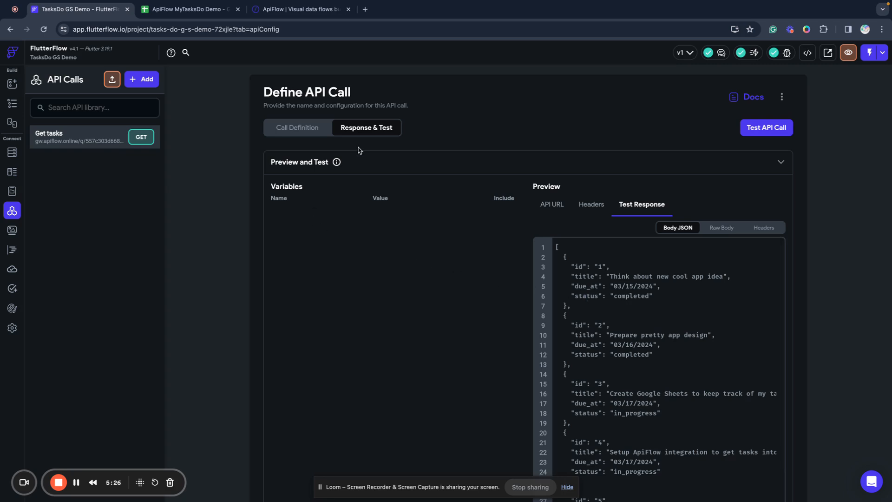
# Add a query parameter named status to the Get tasks call definition, taking its value from the status variable.
pyautogui.click(300, 134)
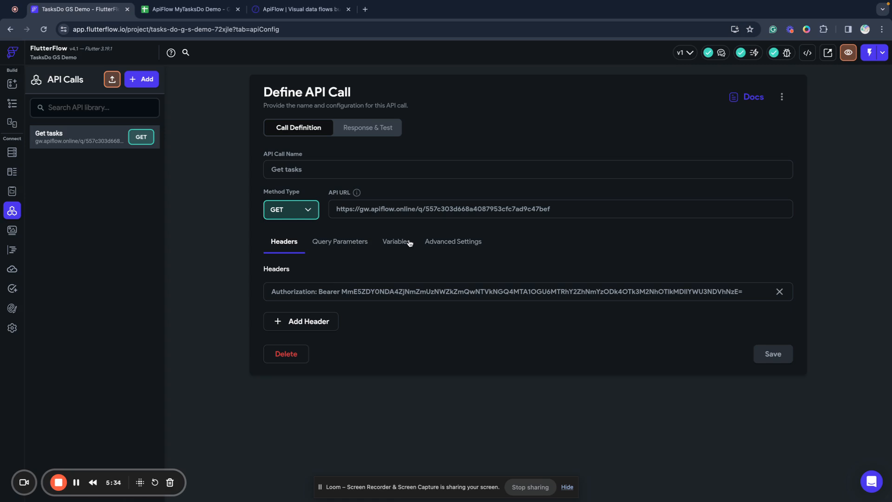
pyautogui.click(361, 243)
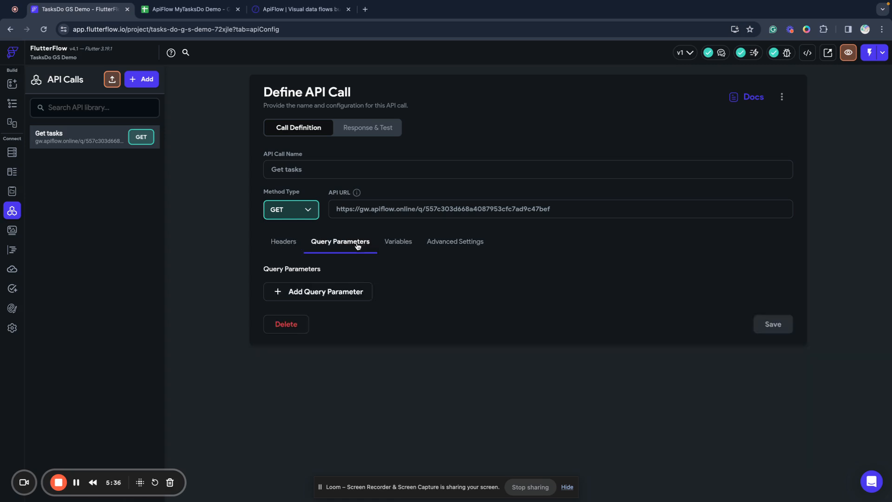
pyautogui.click(312, 291)
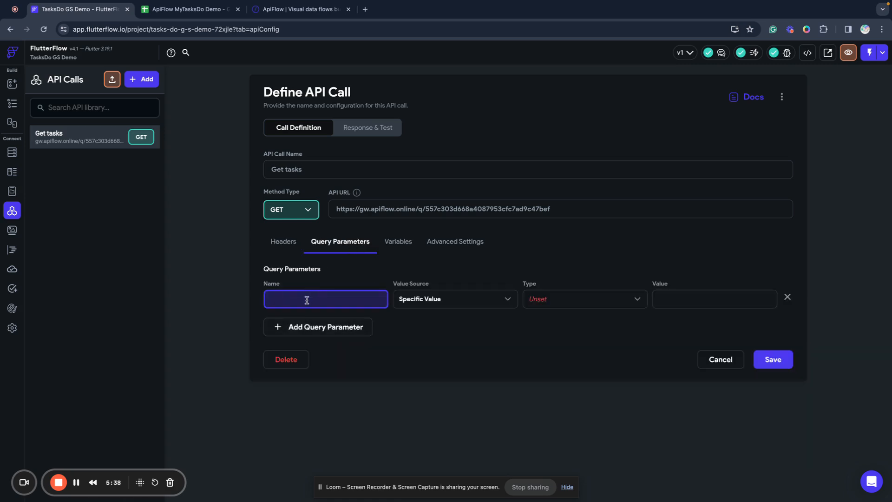
pyautogui.write('ds')
pyautogui.click(431, 305)
pyautogui.click(409, 327)
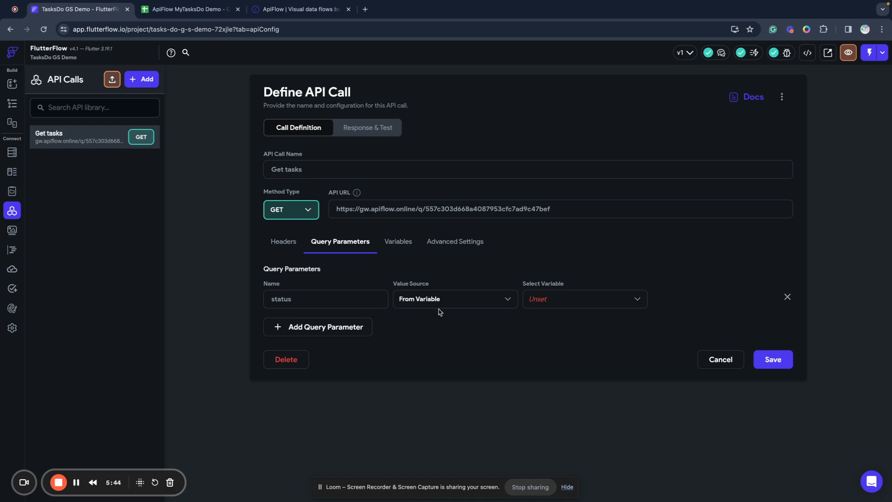
pyautogui.click(534, 301)
pyautogui.click(535, 301)
pyautogui.click(764, 359)
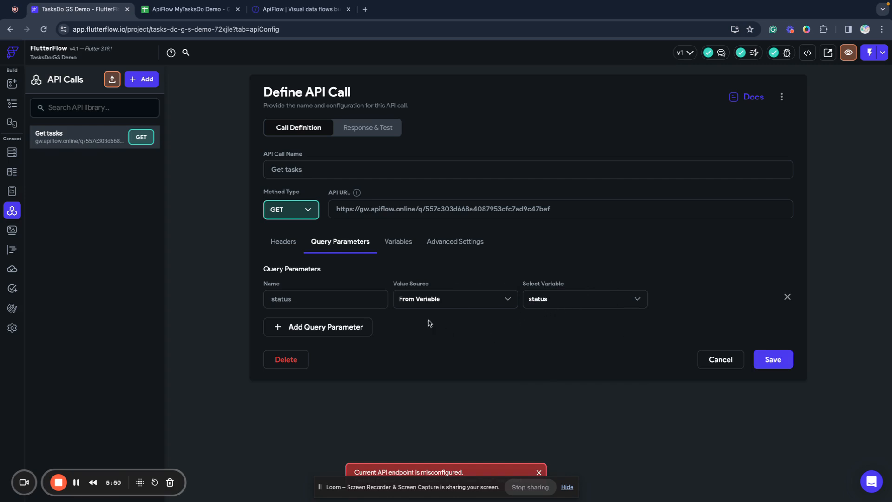
# Set the type of the call's status variable to String and save the Get tasks call.
pyautogui.click(394, 243)
pyautogui.click(461, 307)
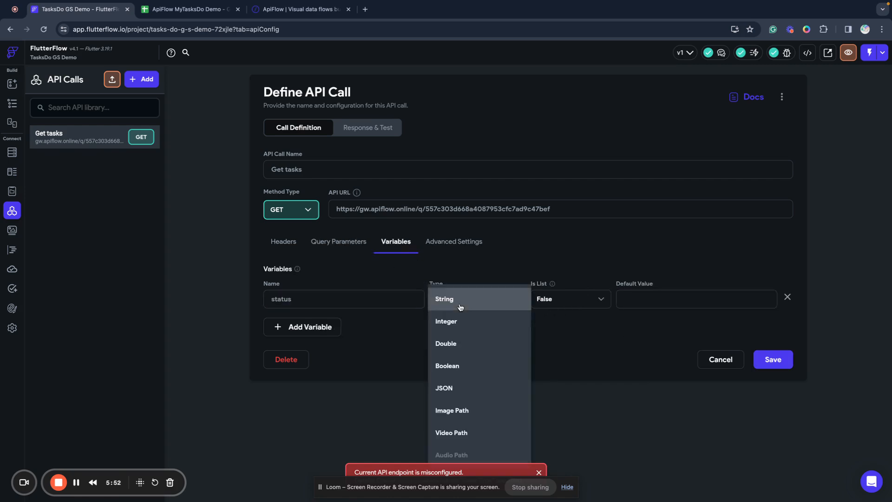
pyautogui.click(458, 305)
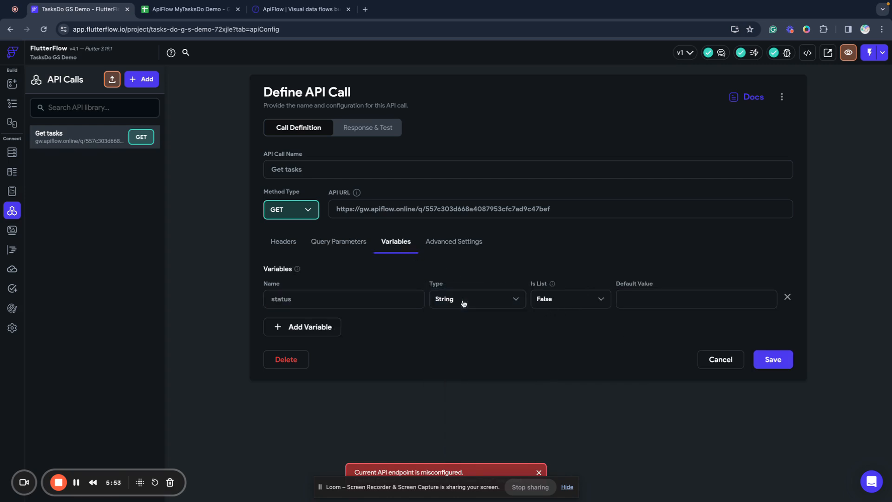
pyautogui.click(779, 359)
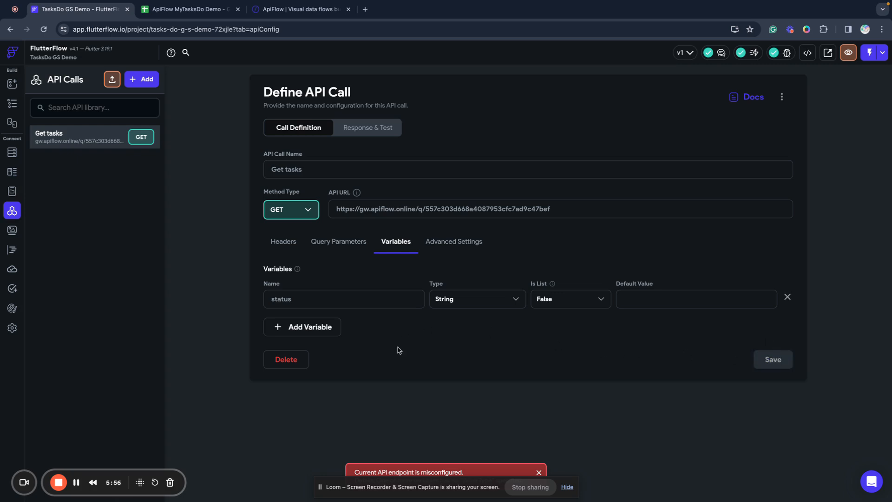
pyautogui.click(539, 471)
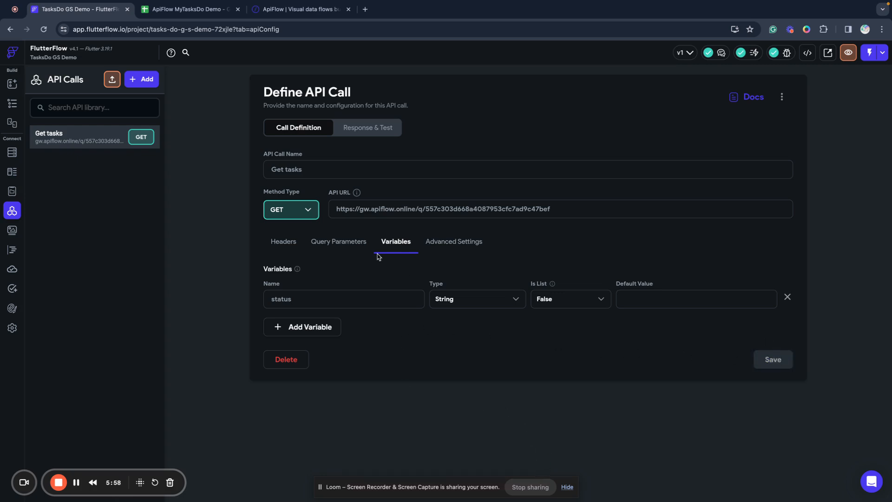
# Switch to ApiFlow and start receiving new data for the flow's Handle API Call block.
pyautogui.click(357, 128)
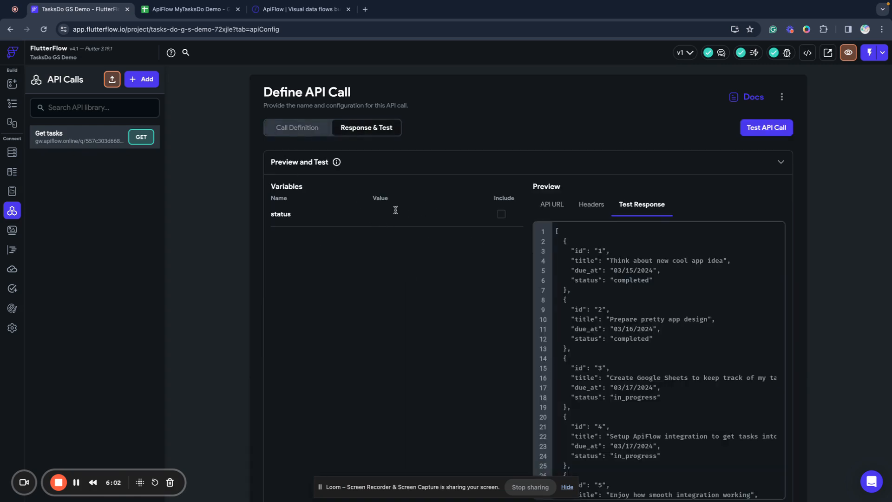
pyautogui.click(289, 10)
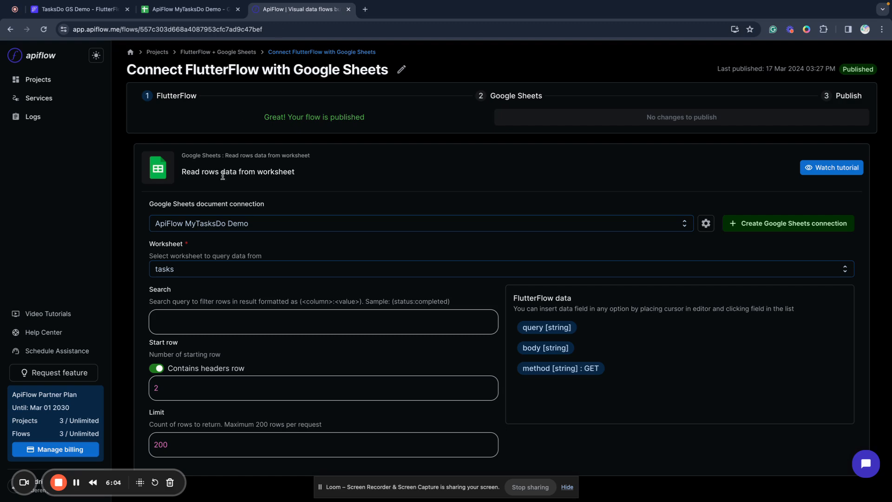
pyautogui.click(367, 243)
pyautogui.scroll(3, 256, 330)
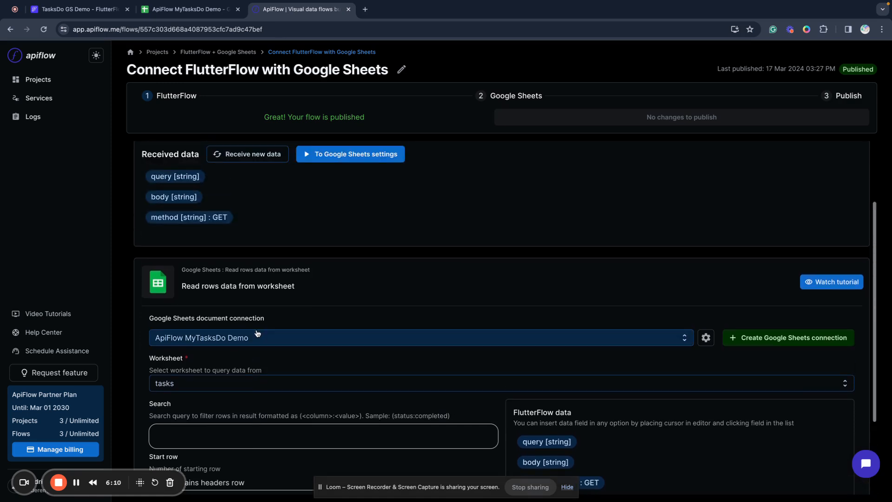
pyautogui.scroll(-3, 256, 333)
pyautogui.scroll(5, 219, 314)
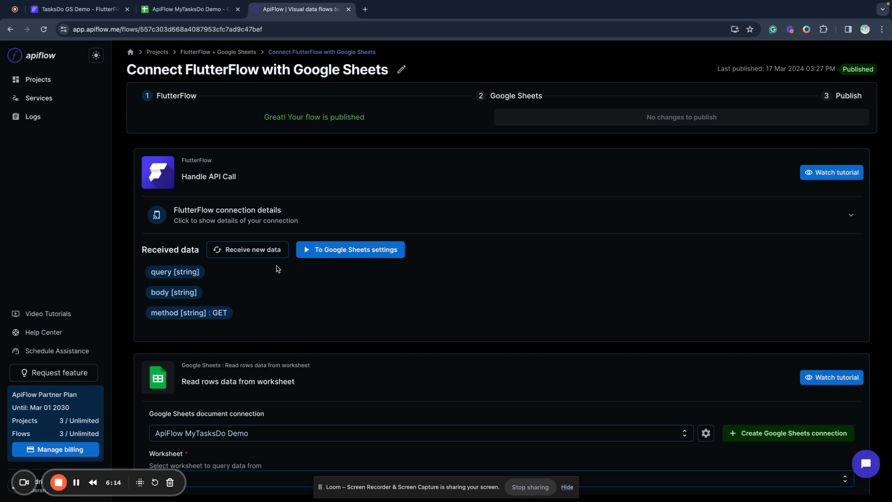
pyautogui.click(250, 250)
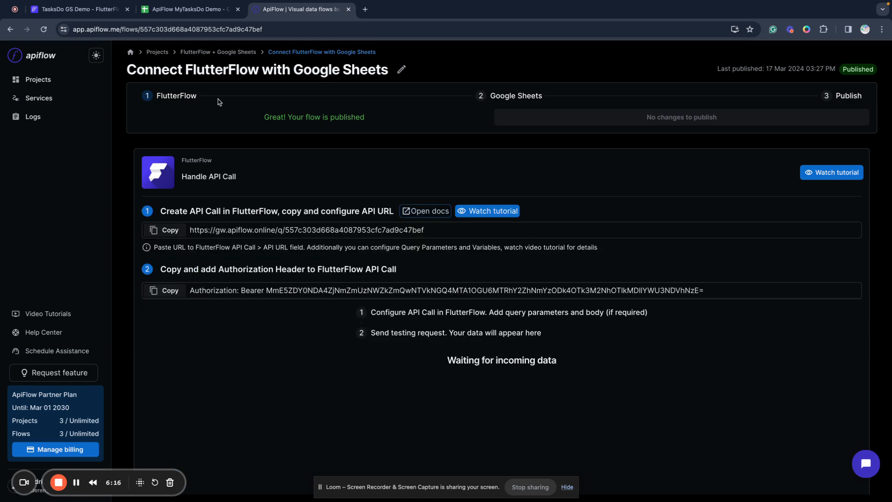
# Switch to FlutterFlow, include the status variable with the value "completed", and send a test request with the Get tasks call.
pyautogui.click(75, 9)
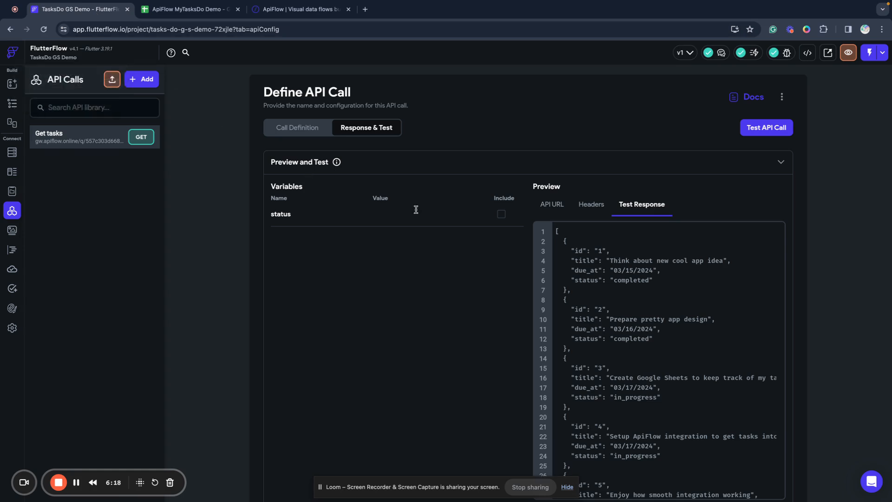
pyautogui.click(501, 214)
pyautogui.click(438, 213)
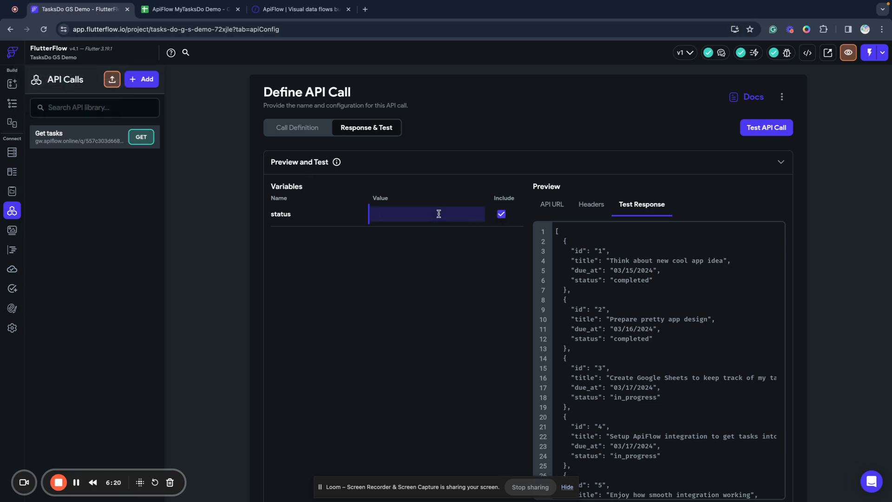
pyautogui.write('completed')
pyautogui.click(368, 276)
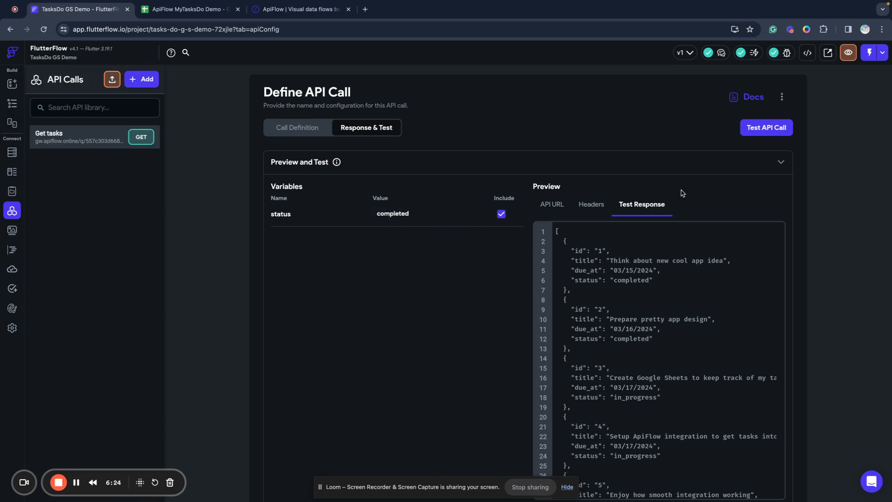
pyautogui.click(757, 131)
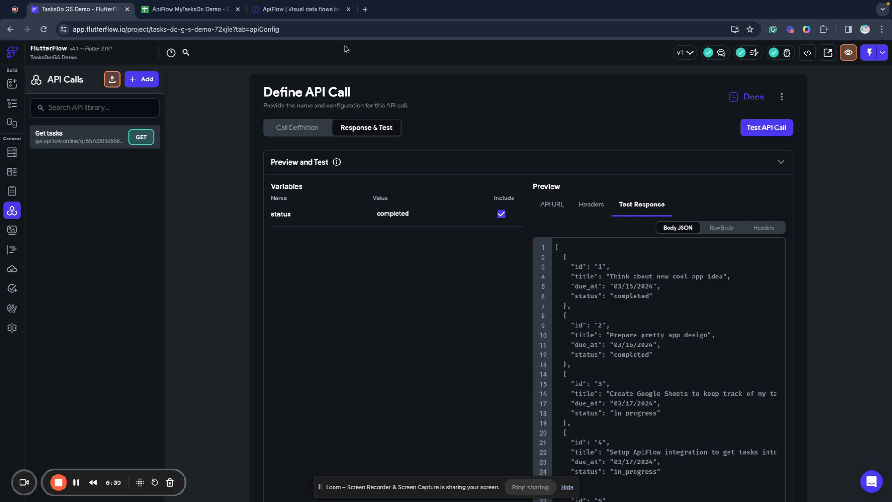
# Switch to ApiFlow, filter the tasks worksheet search with (status: FlutterFlow > query > status), and publish the flow.
pyautogui.click(308, 11)
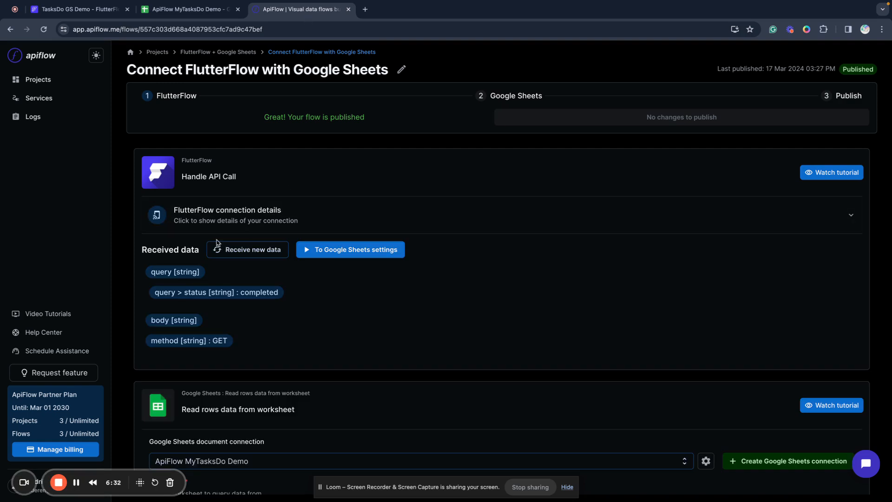
pyautogui.scroll(-5, 274, 301)
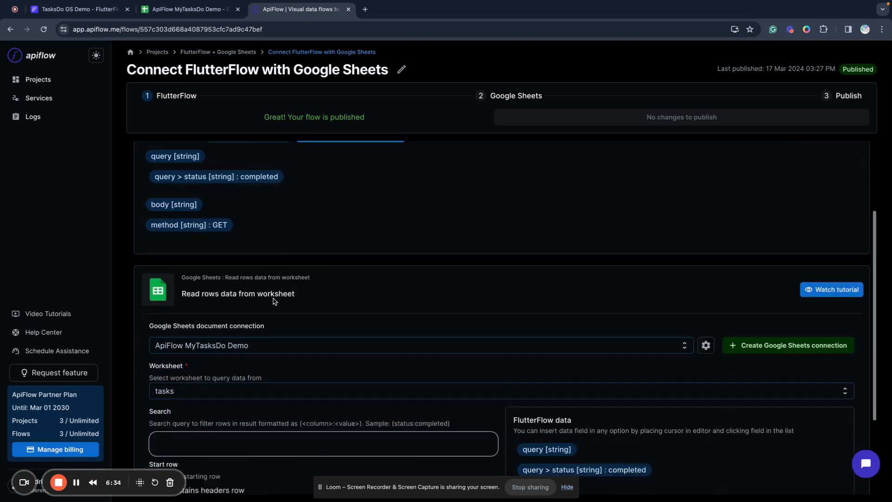
pyautogui.click(250, 338)
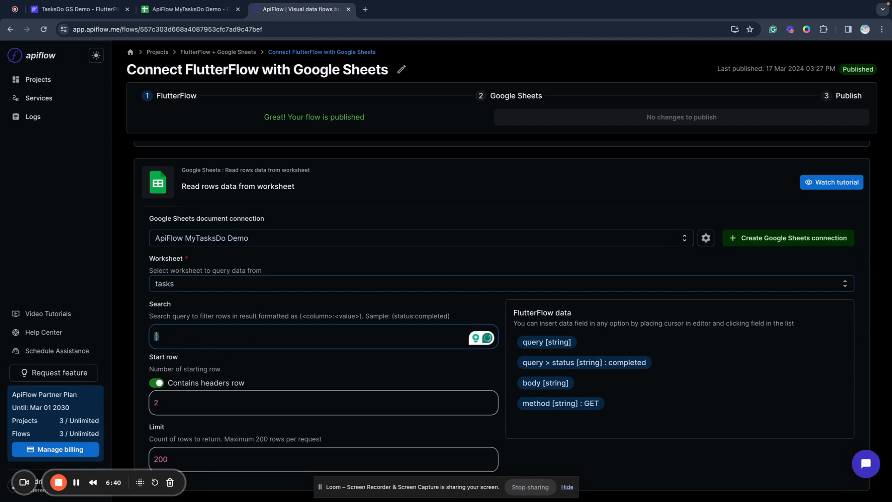
pyautogui.write('status:')
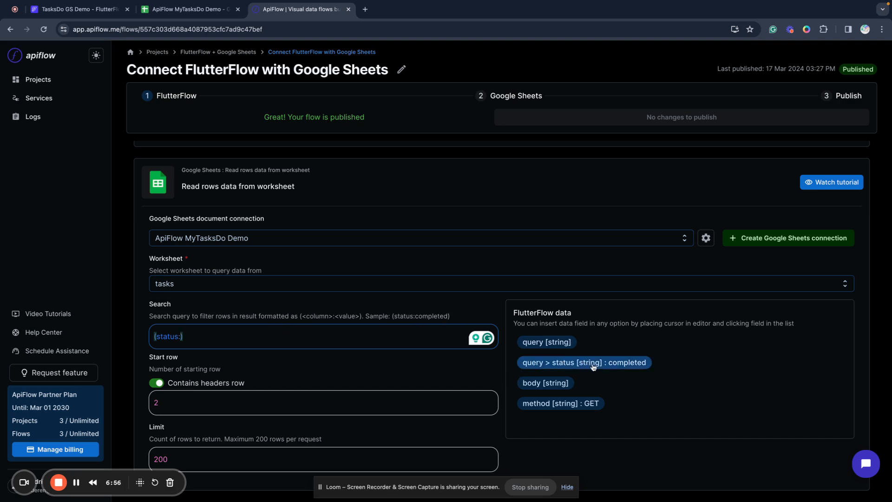
pyautogui.click(593, 367)
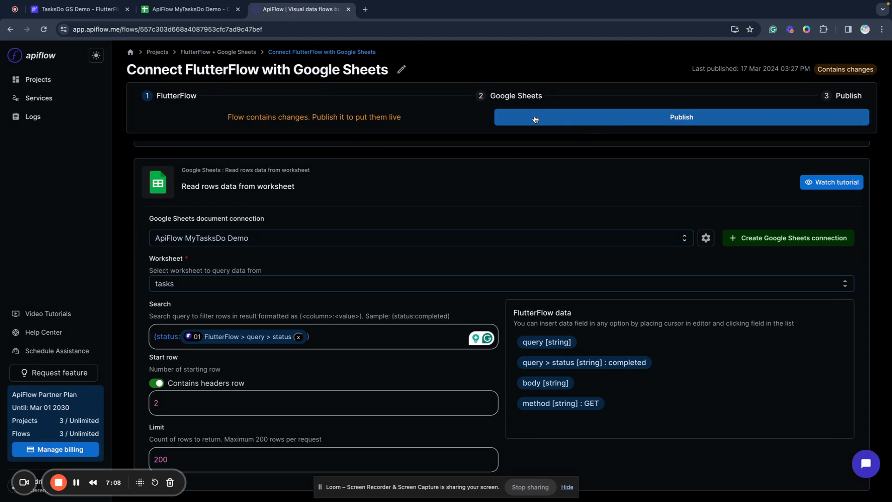
pyautogui.click(536, 119)
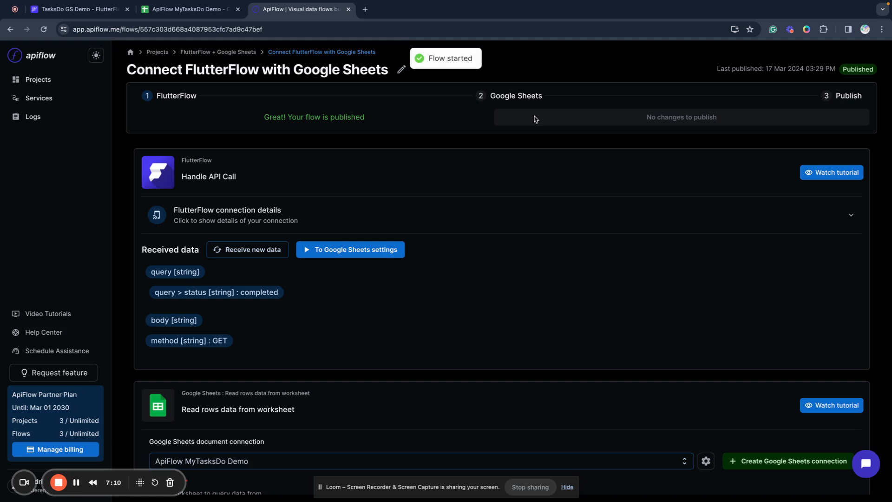
# Switch to FlutterFlow and send another test request with the Get tasks call, using the status value "completed".
pyautogui.scroll(-2, 472, 185)
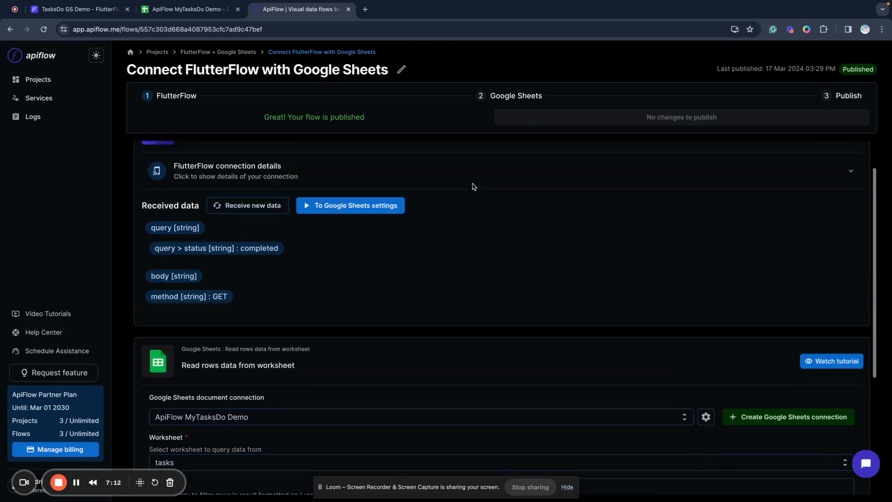
pyautogui.scroll(2, 472, 186)
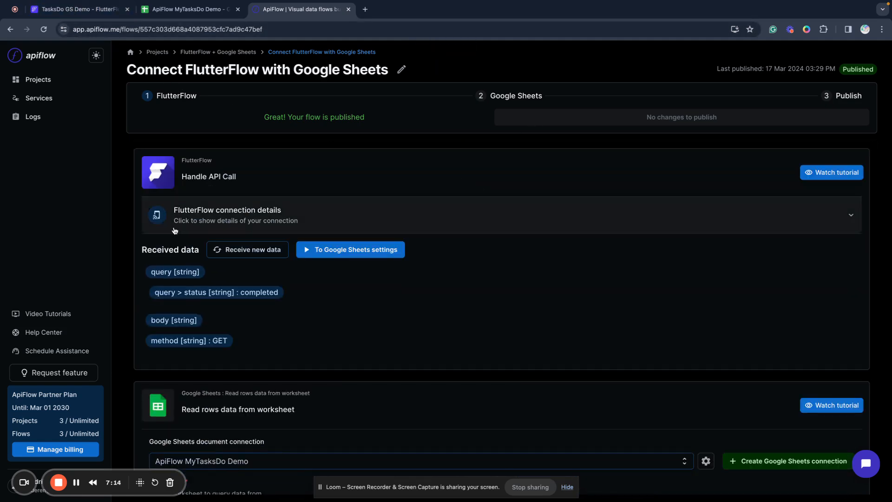
pyautogui.scroll(-5, 175, 230)
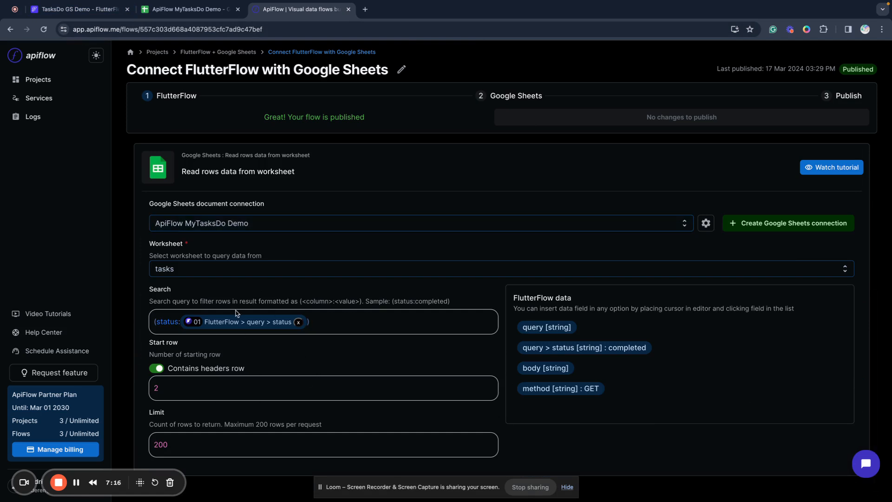
pyautogui.scroll(1, 260, 372)
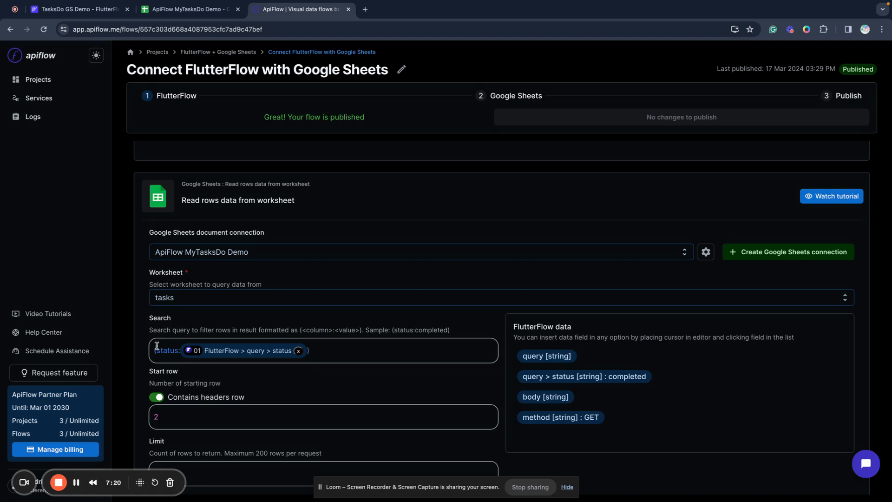
pyautogui.scroll(5, 148, 355)
pyautogui.click(64, 12)
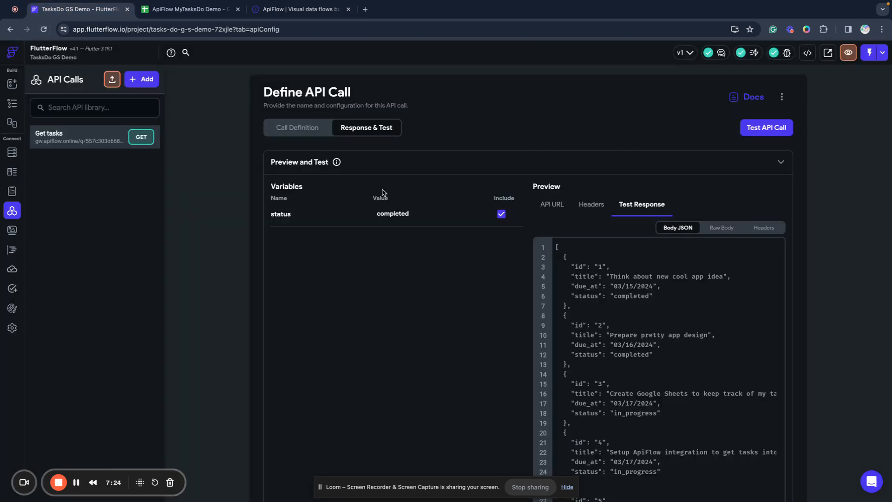
pyautogui.click(753, 132)
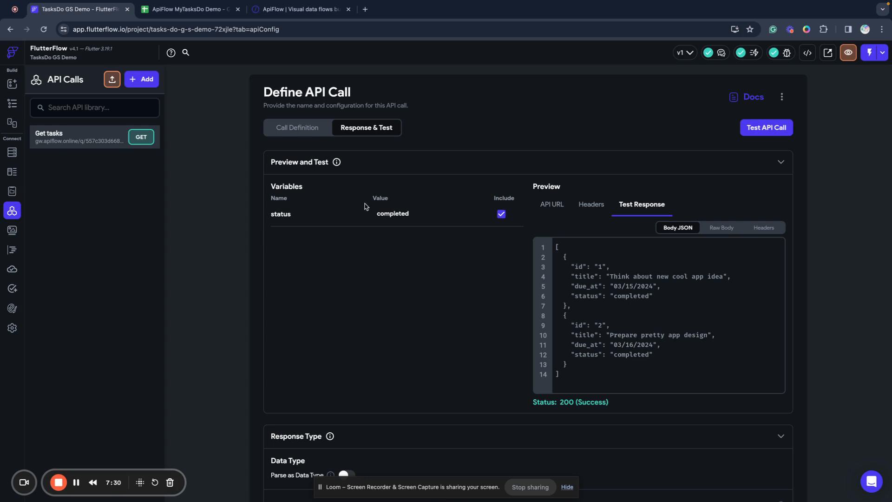
# Test the Get tasks call with the status variable set to "in_progress" and save the call.
pyautogui.doubleClick(388, 212)
pyautogui.write('in_progress')
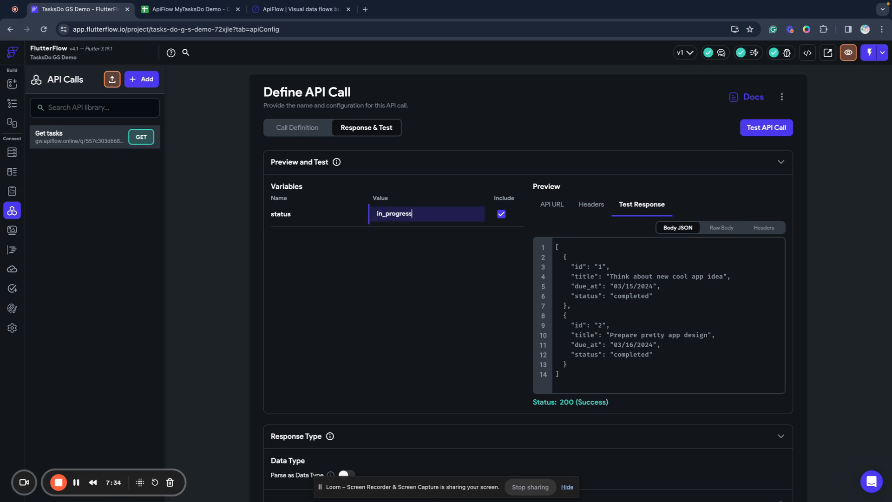
pyautogui.click(361, 274)
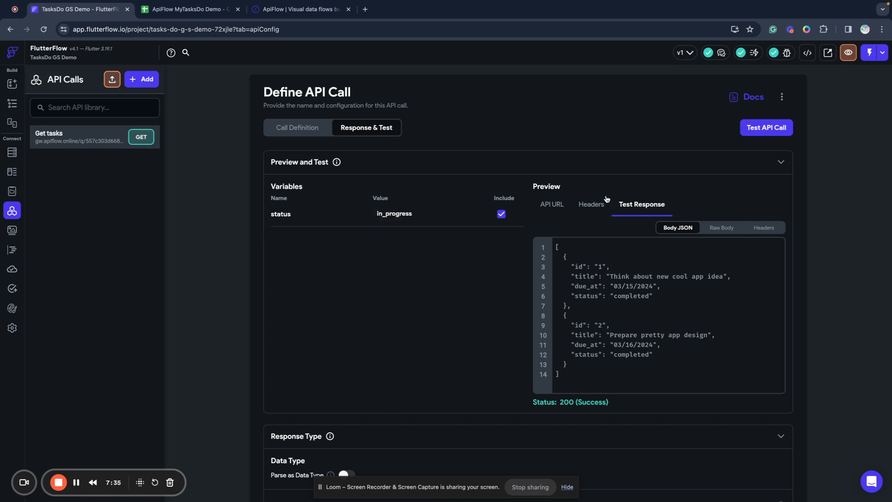
pyautogui.click(768, 135)
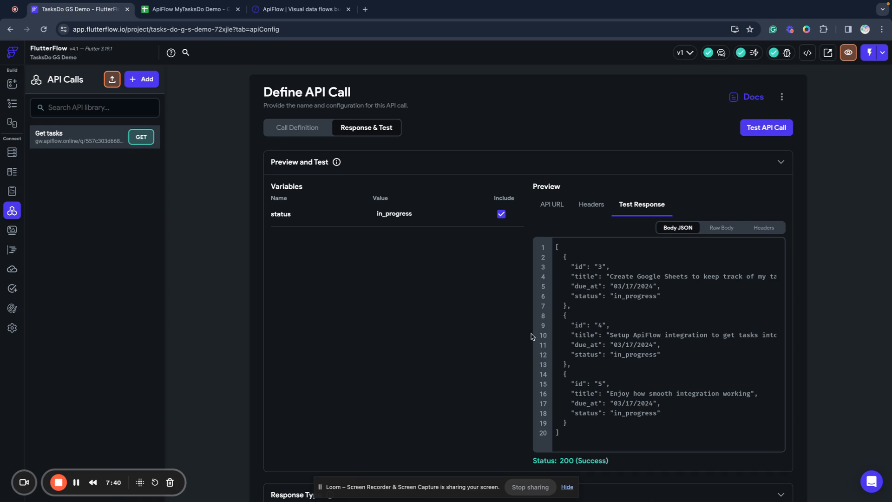
pyautogui.scroll(-6, 333, 257)
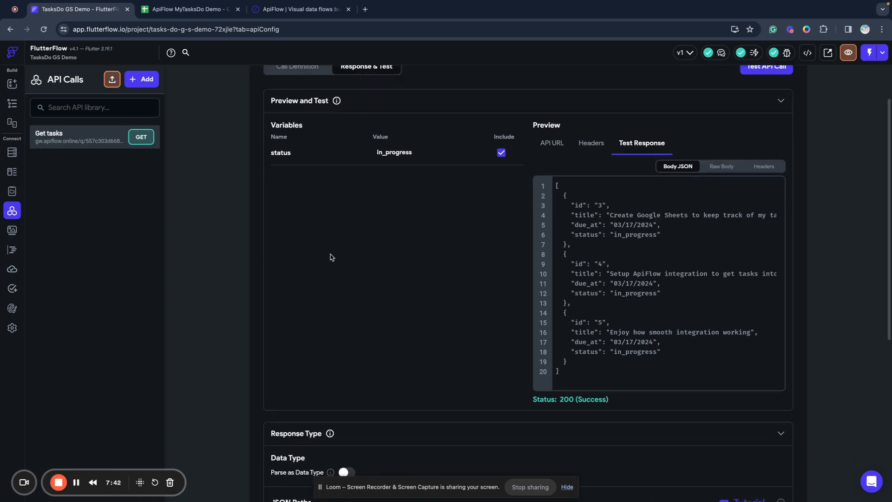
pyautogui.scroll(-2, 578, 322)
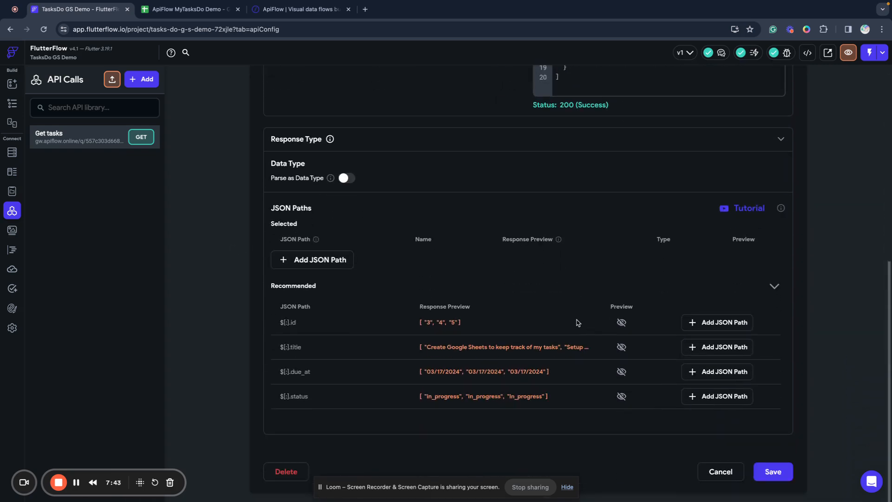
pyautogui.click(770, 467)
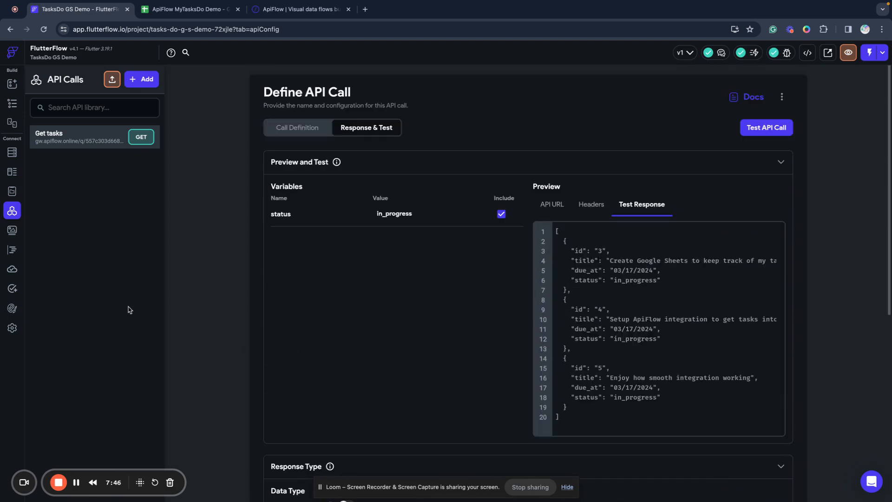
# Create a new data type named task in the project's data schema.
pyautogui.click(12, 191)
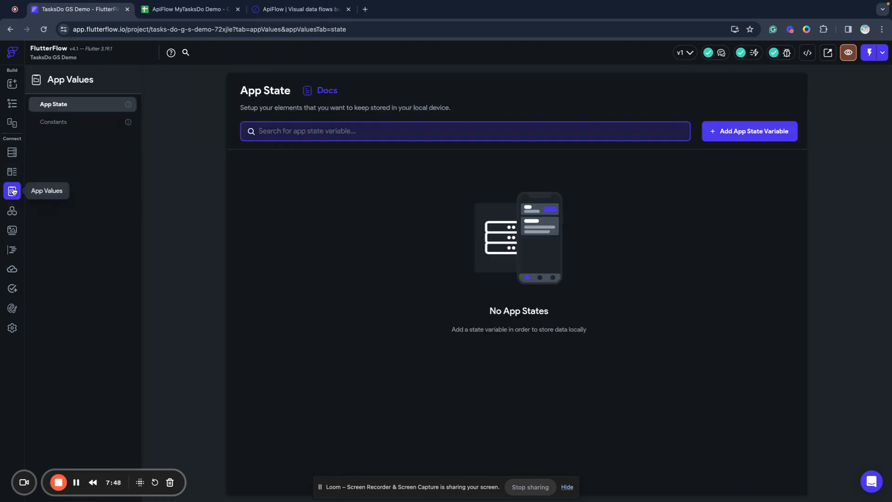
pyautogui.click(13, 175)
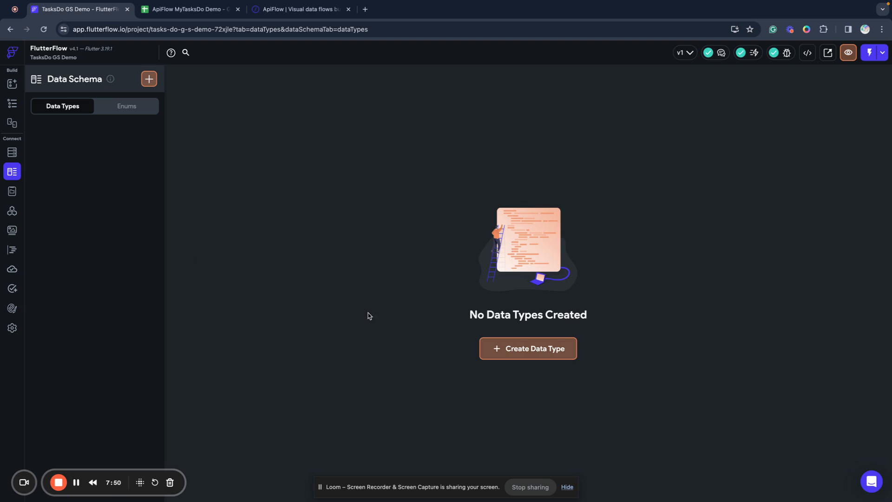
pyautogui.click(519, 354)
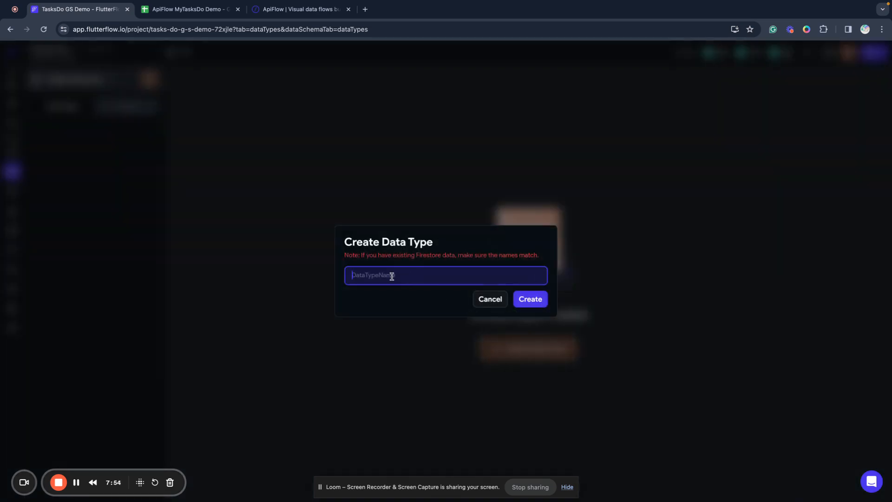
pyautogui.write('task')
pyautogui.click(530, 299)
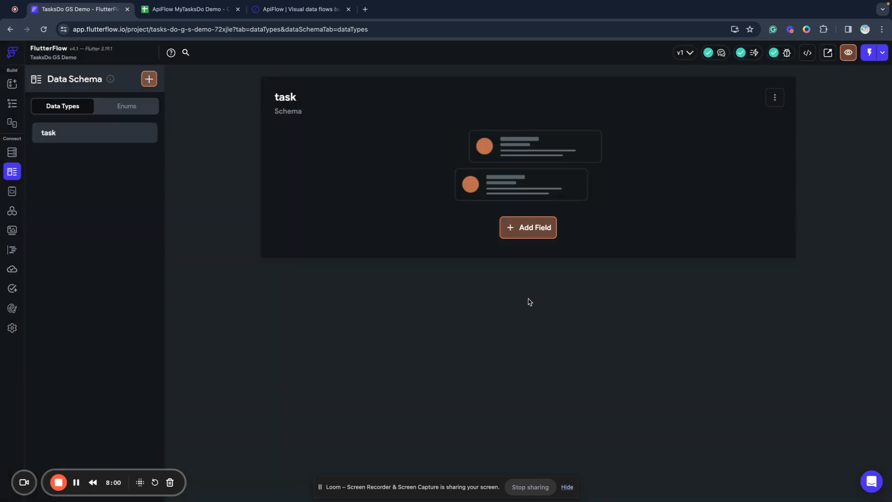
# Add a field named id with the data type String to the task schema.
pyautogui.click(521, 226)
pyautogui.write('id')
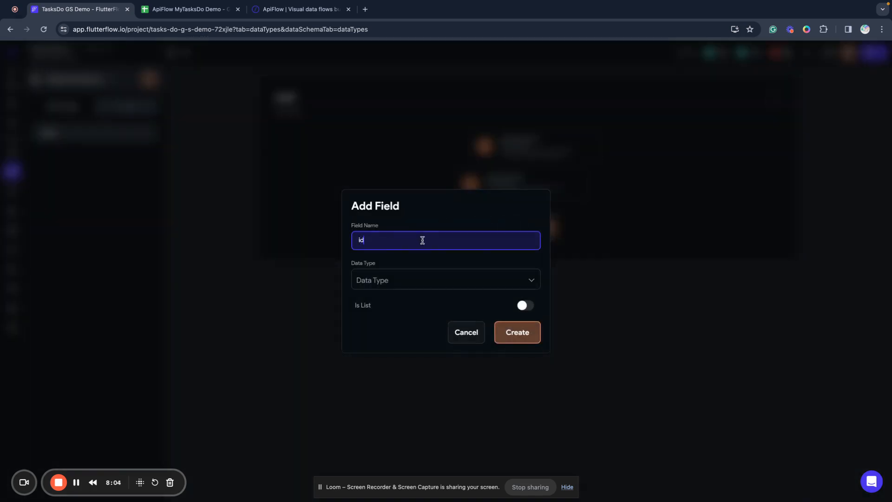
pyautogui.click(385, 279)
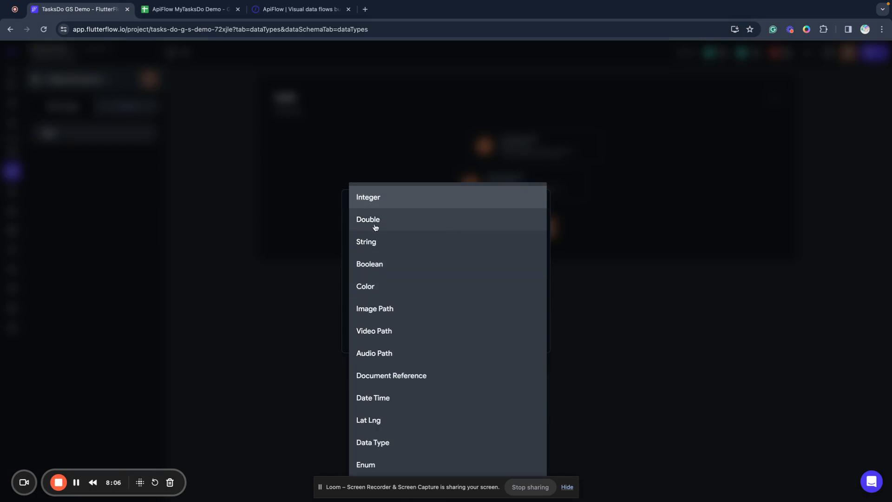
pyautogui.click(372, 242)
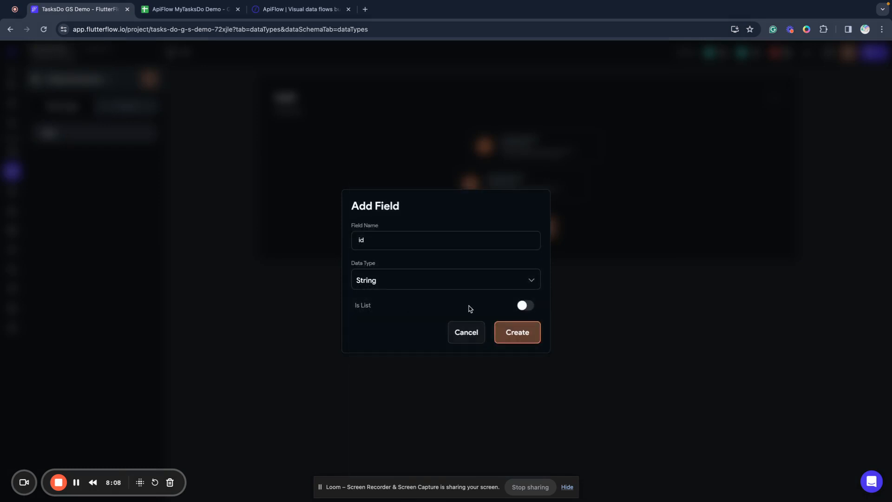
pyautogui.click(534, 332)
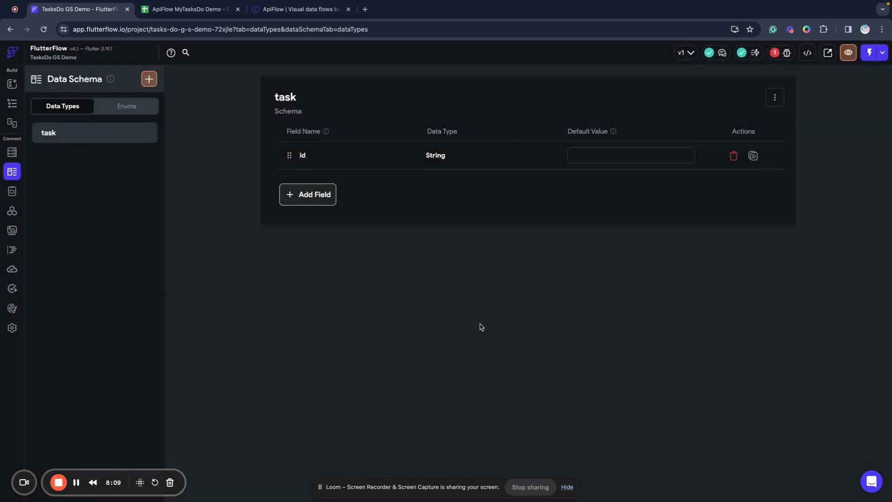
# Add a String field named title to the task data type.
pyautogui.click(313, 195)
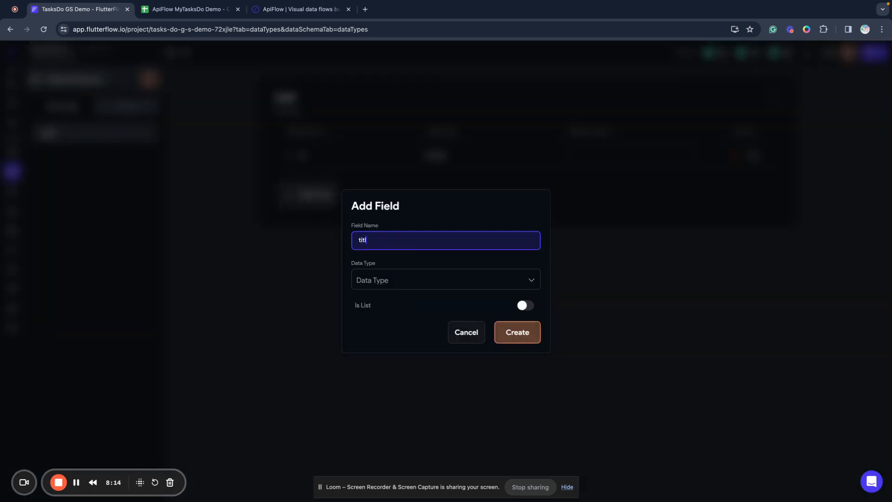
pyautogui.click(377, 281)
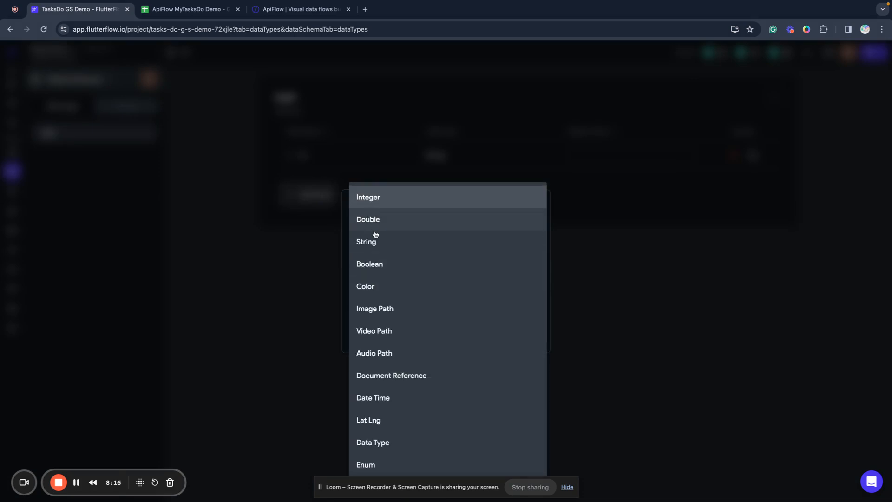
pyautogui.click(375, 236)
pyautogui.click(515, 345)
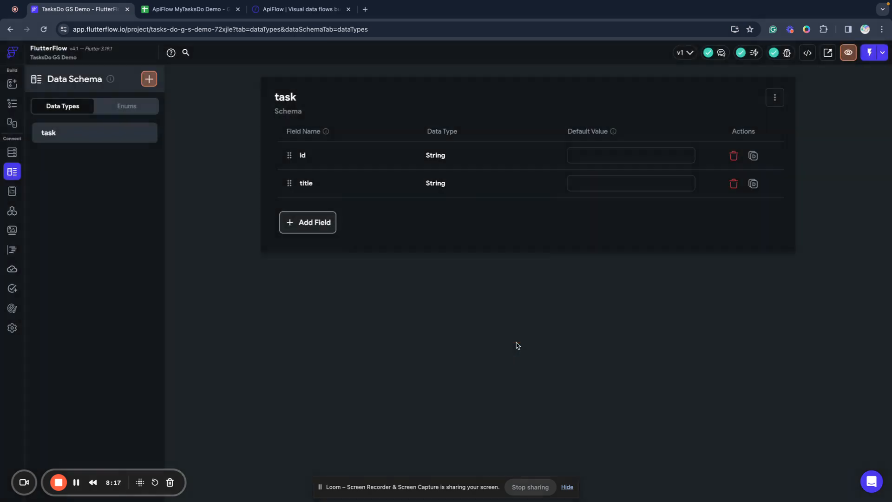
# Add a String field named due_at to the task data type.
pyautogui.click(307, 229)
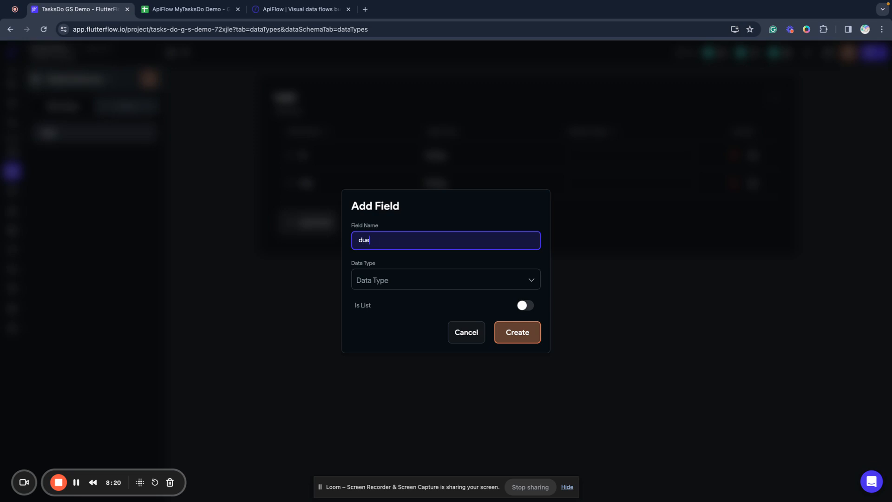
pyautogui.click(371, 279)
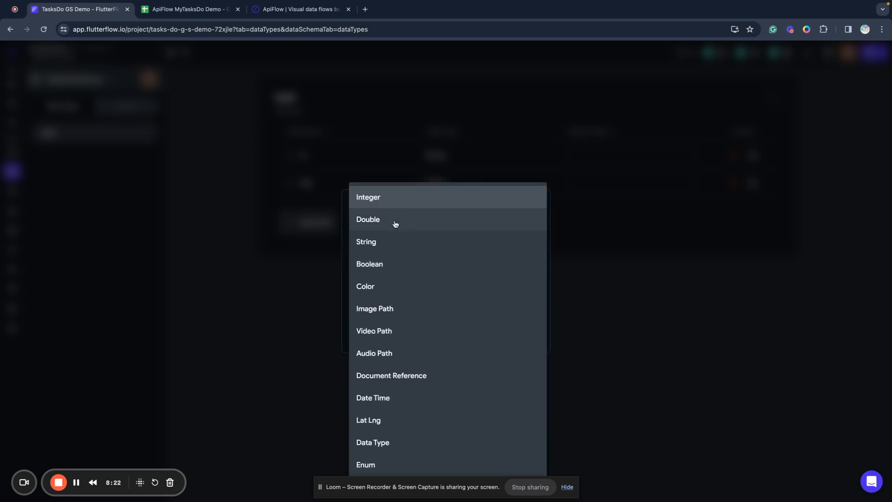
pyautogui.click(383, 242)
pyautogui.click(502, 332)
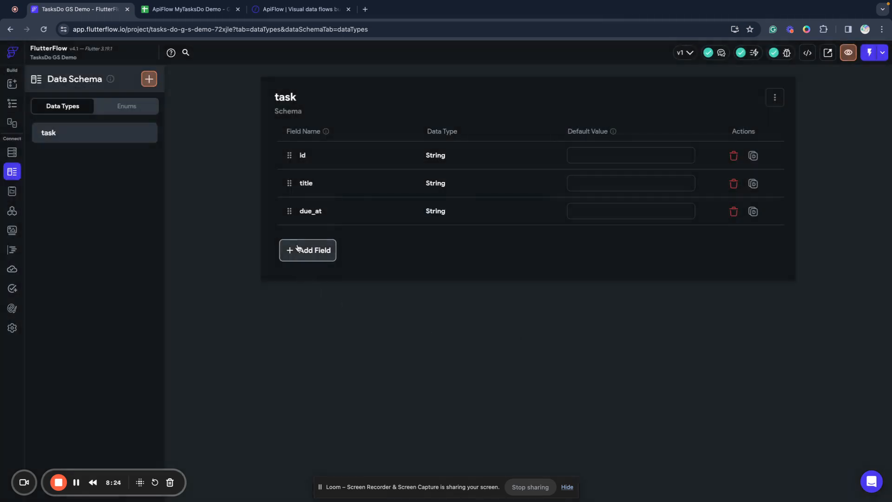
# Add a String field named status to the task data type.
pyautogui.click(311, 250)
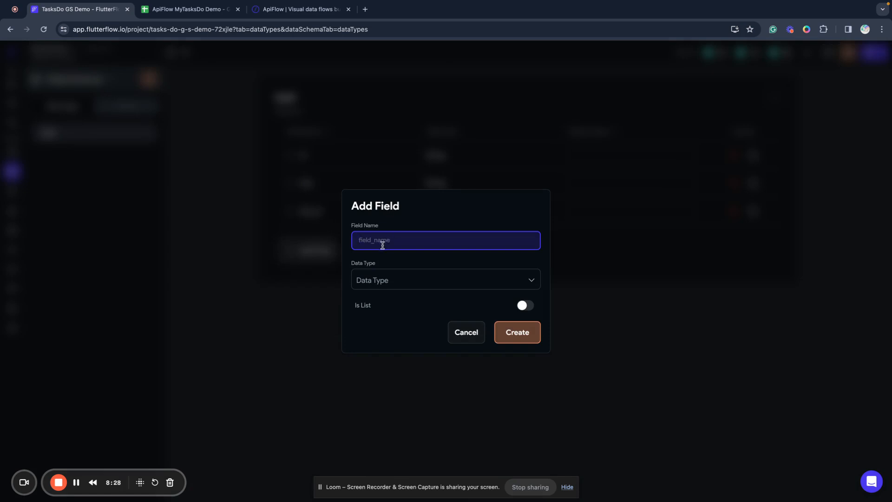
pyautogui.write('status')
pyautogui.click(381, 283)
pyautogui.click(372, 241)
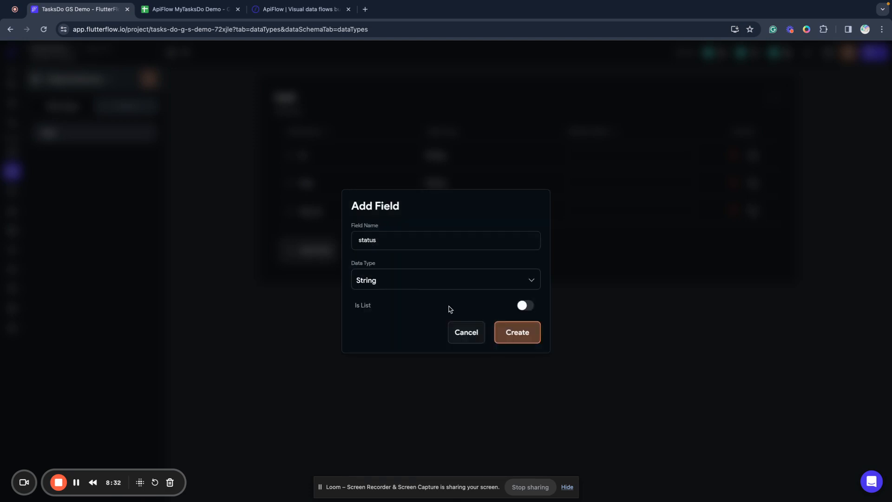
pyautogui.click(516, 333)
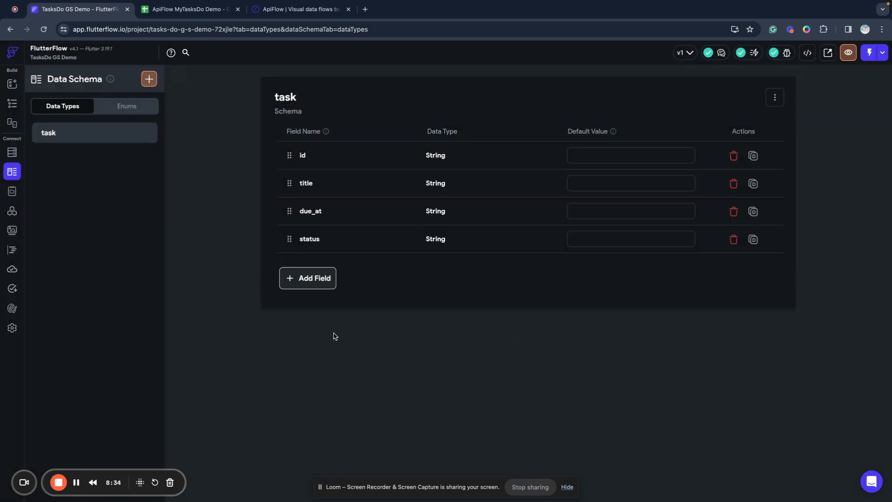
# Parse the Get tasks API response as a list of the task data type and save the call.
pyautogui.click(12, 211)
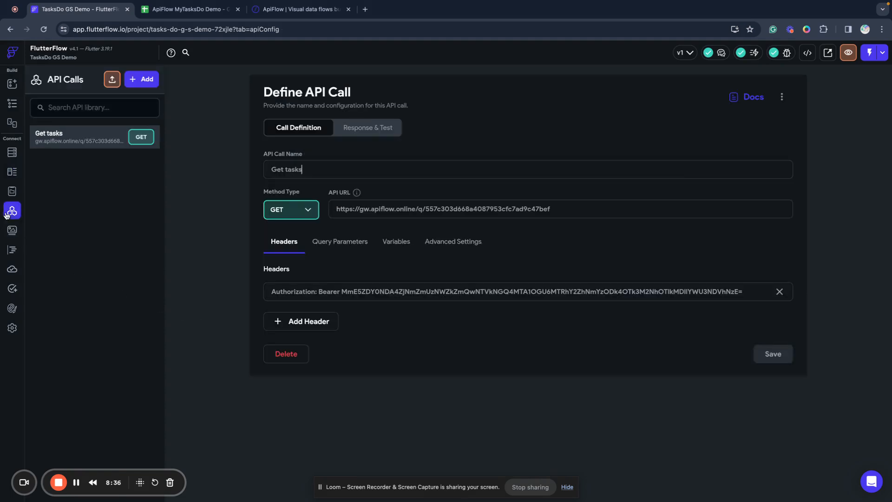
pyautogui.click(379, 126)
pyautogui.click(347, 308)
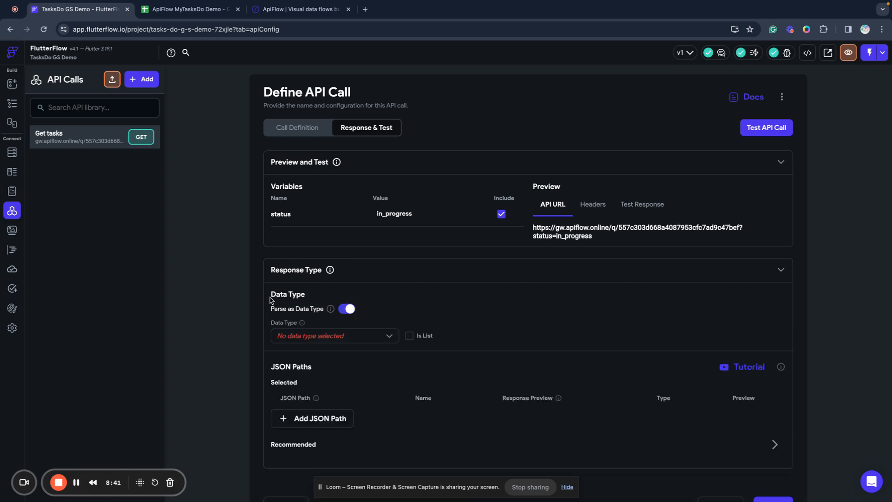
pyautogui.click(324, 340)
pyautogui.click(302, 343)
pyautogui.click(408, 335)
pyautogui.scroll(-2, 409, 336)
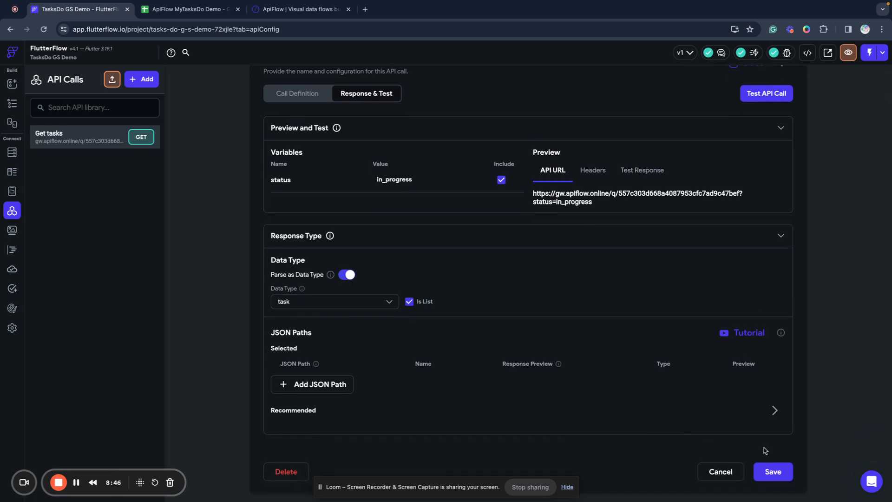
pyautogui.click(767, 470)
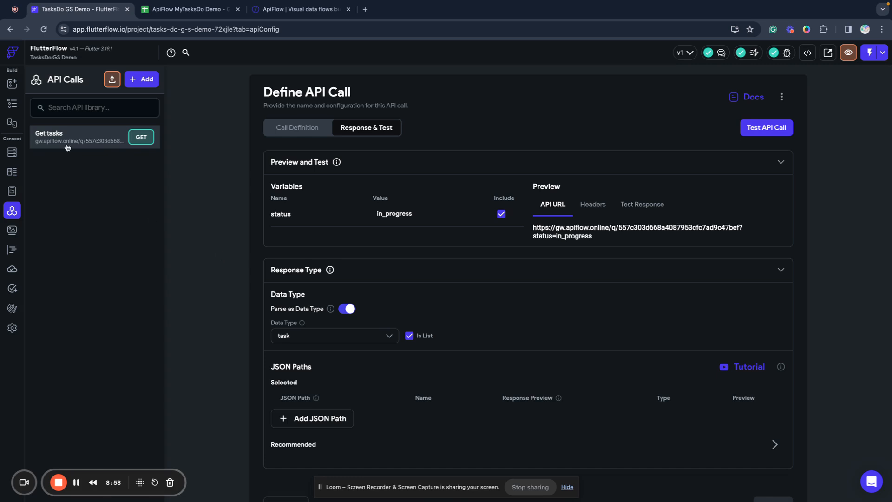
# Add an API Call backend query using Get tasks to the tasksInProgressList ListView on HomePage.
pyautogui.click(12, 84)
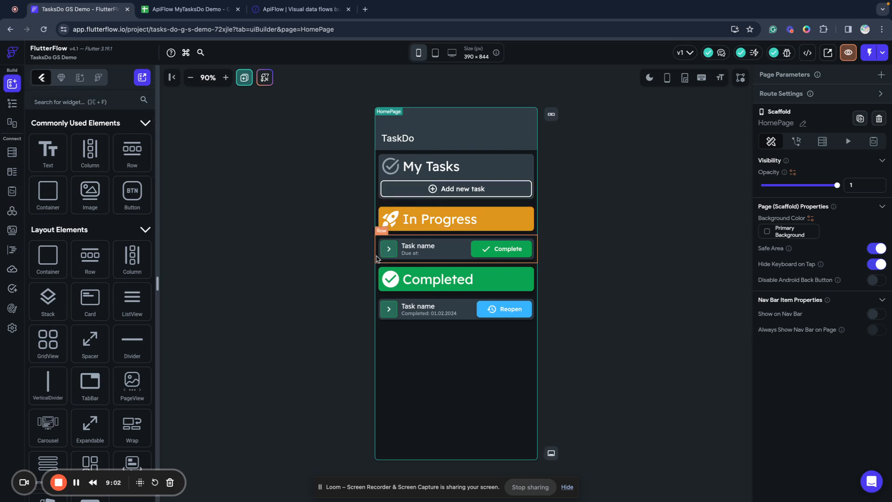
pyautogui.click(427, 260)
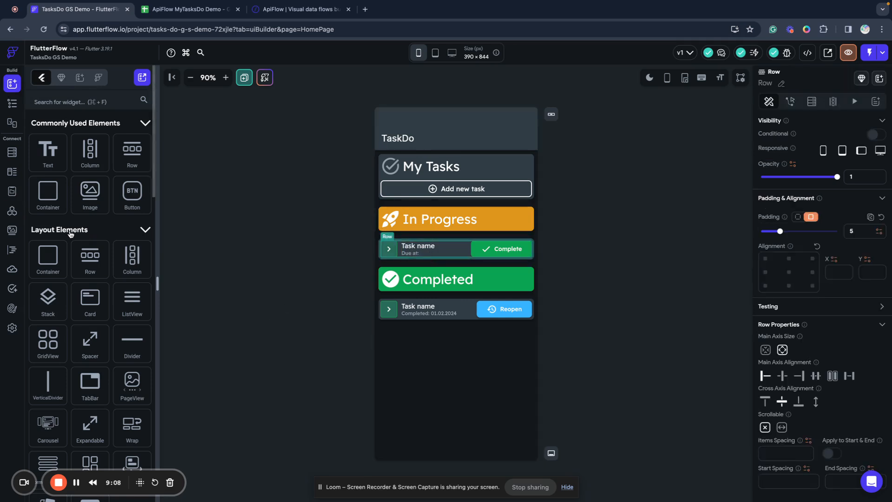
pyautogui.click(12, 103)
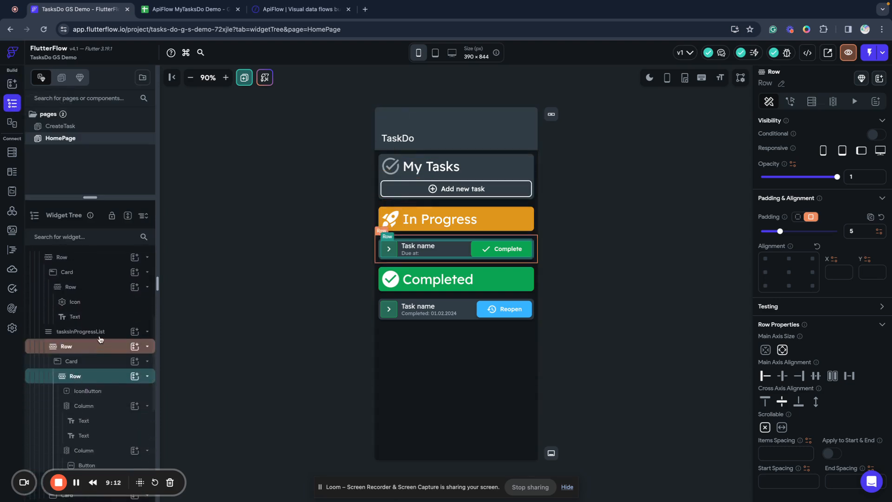
pyautogui.click(87, 331)
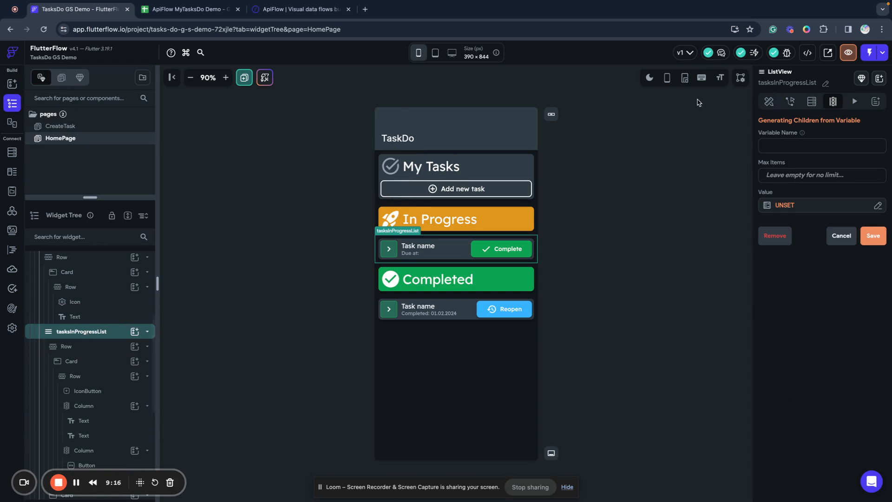
pyautogui.click(812, 102)
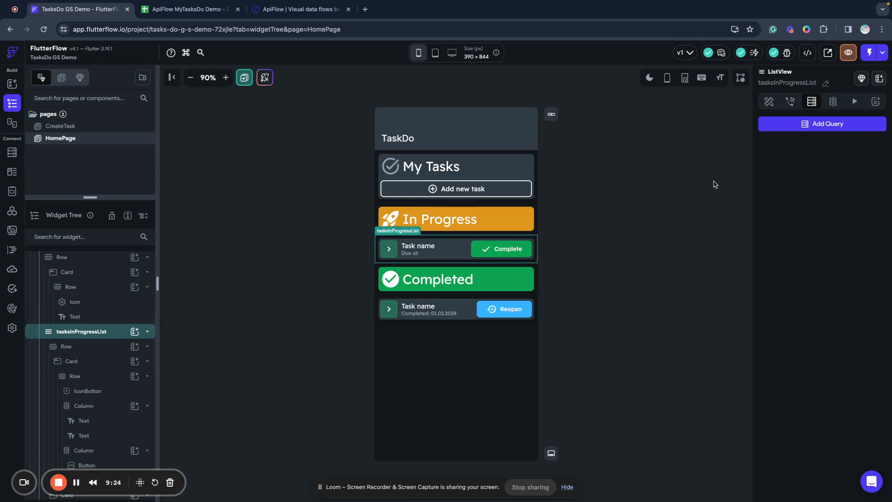
pyautogui.click(813, 129)
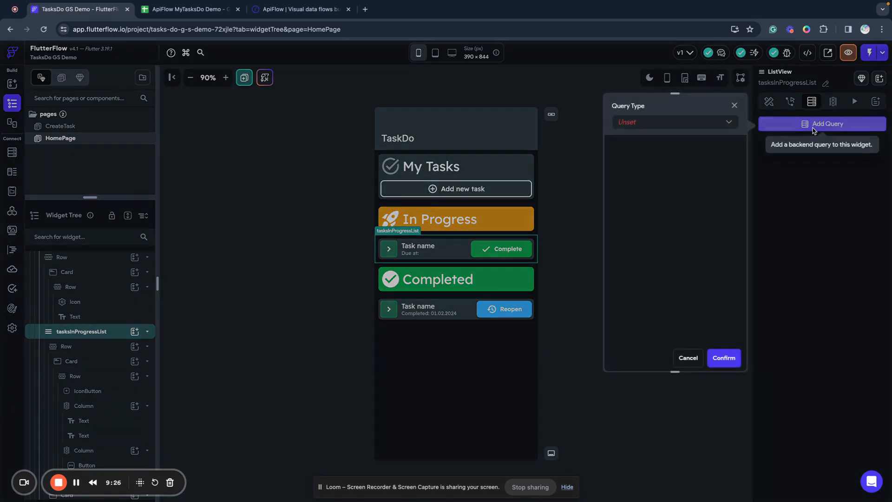
pyautogui.click(718, 122)
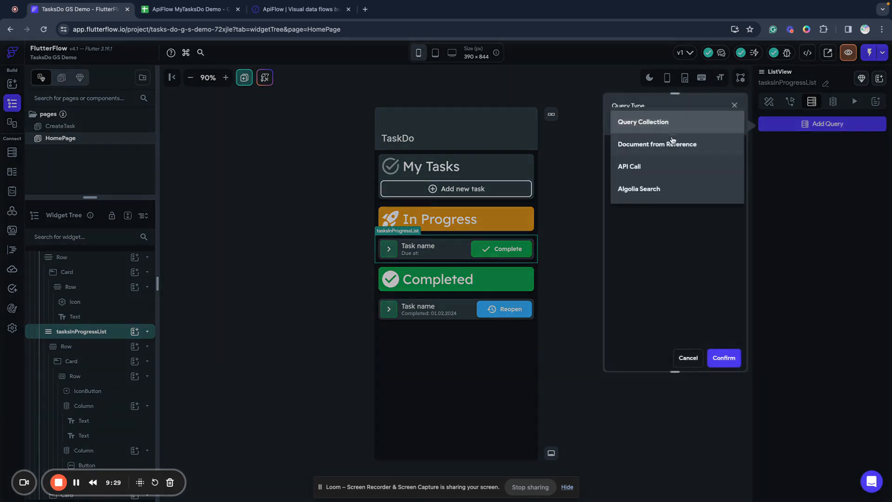
pyautogui.click(643, 167)
pyautogui.click(627, 162)
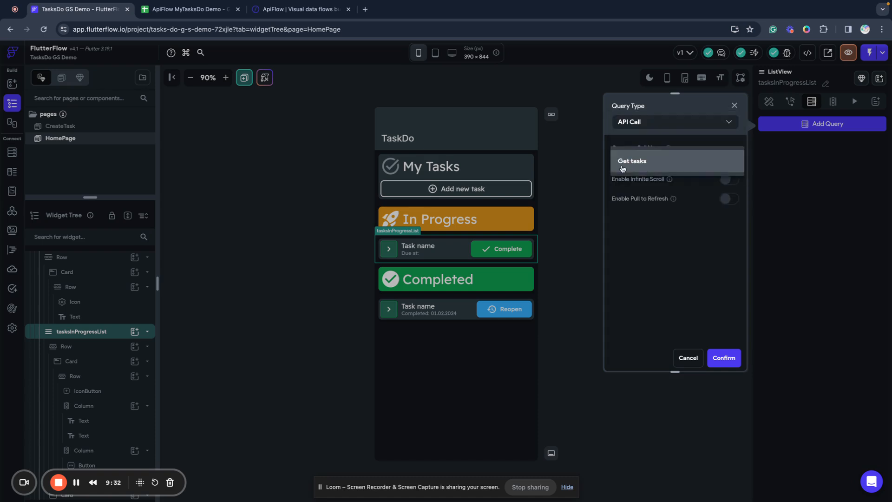
pyautogui.click(624, 168)
# Pass the status variable with the value in_progress to the Get tasks query and confirm the query.
pyautogui.click(660, 238)
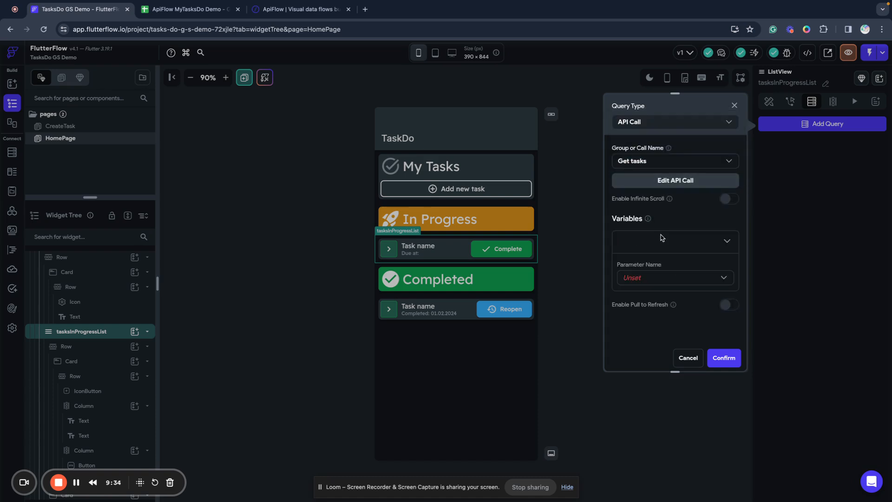
pyautogui.click(646, 277)
pyautogui.click(646, 279)
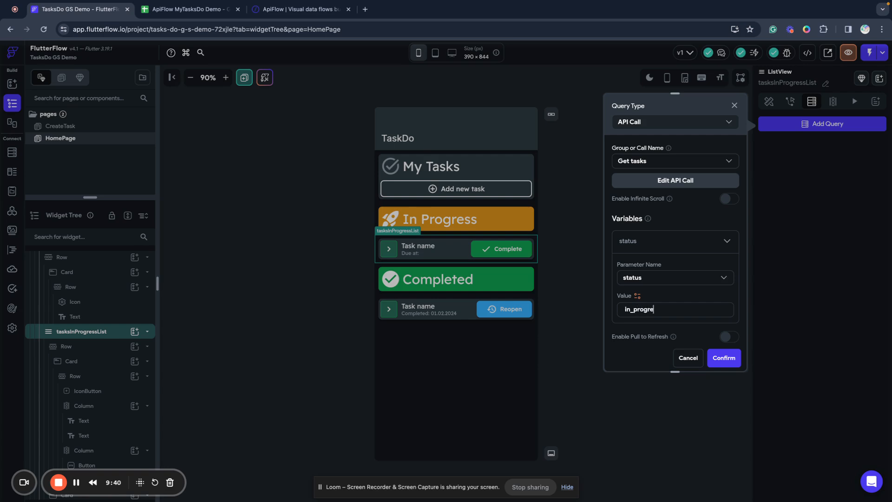
pyautogui.click(729, 363)
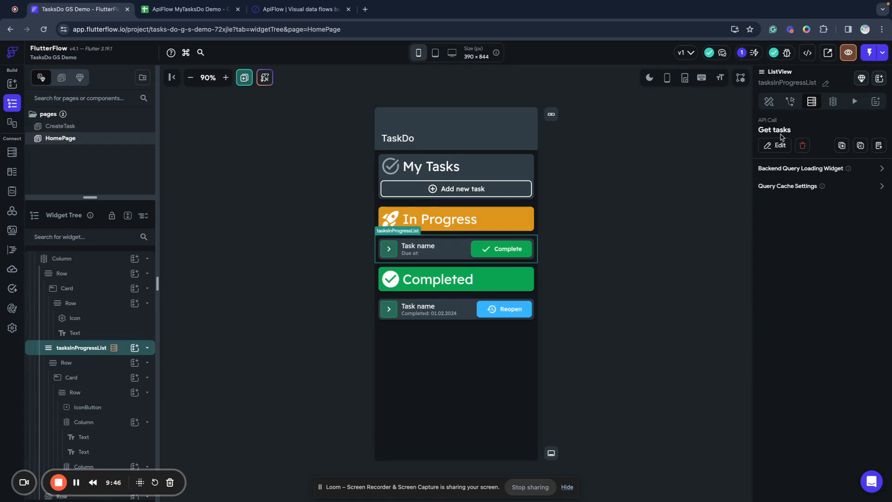
# Generate the tasksInProgressList children from a variable named tasks, using the Get tasks Response as data type with no further changes.
pyautogui.click(833, 103)
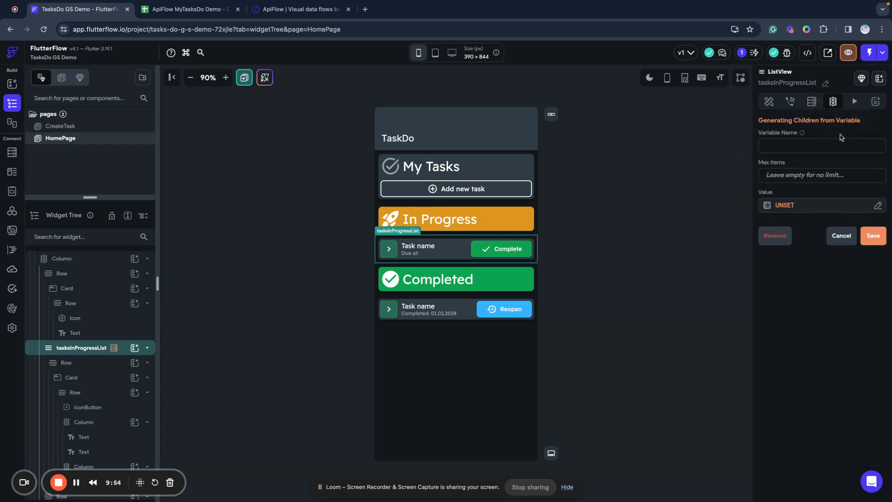
pyautogui.click(878, 207)
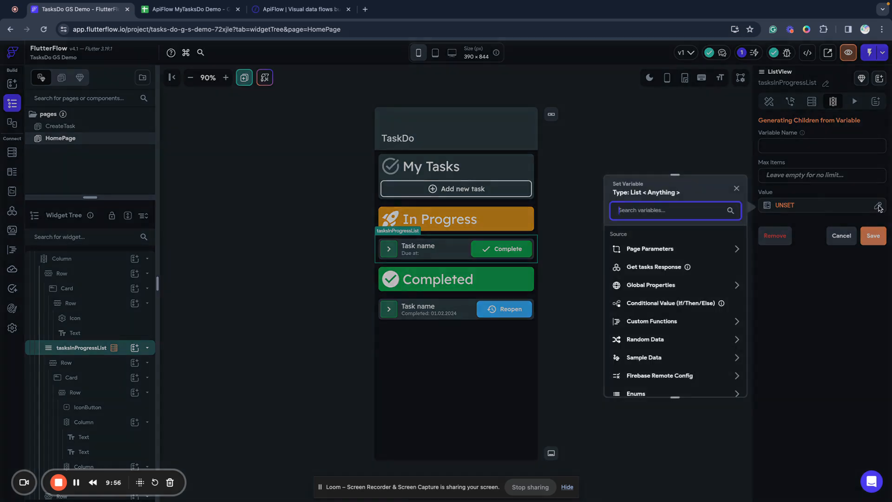
pyautogui.click(663, 273)
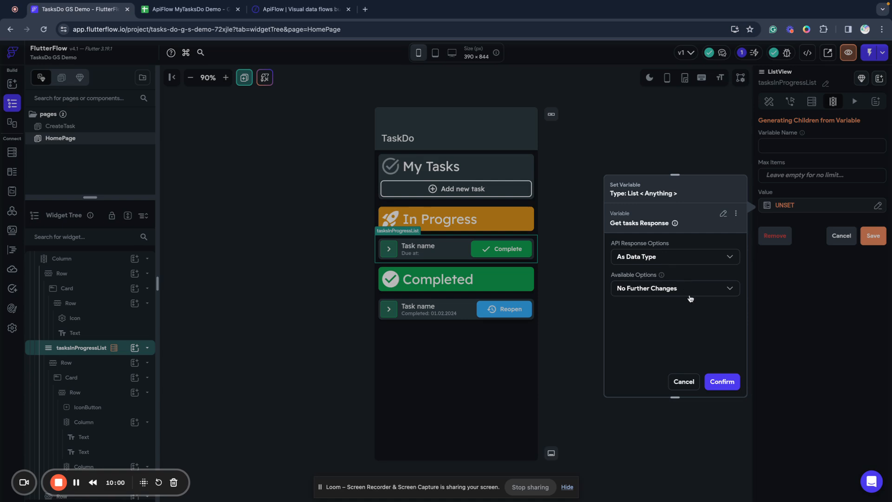
pyautogui.click(726, 387)
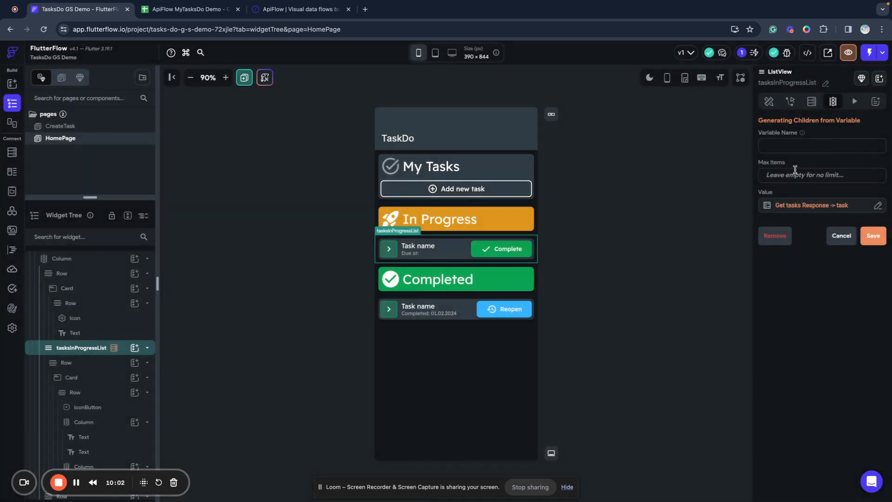
pyautogui.click(808, 146)
pyautogui.write('tasks')
pyautogui.click(873, 235)
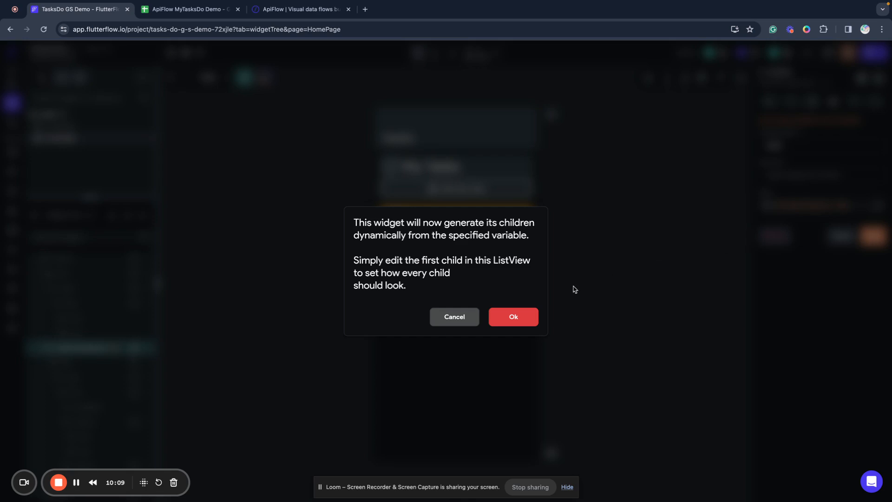
pyautogui.click(527, 311)
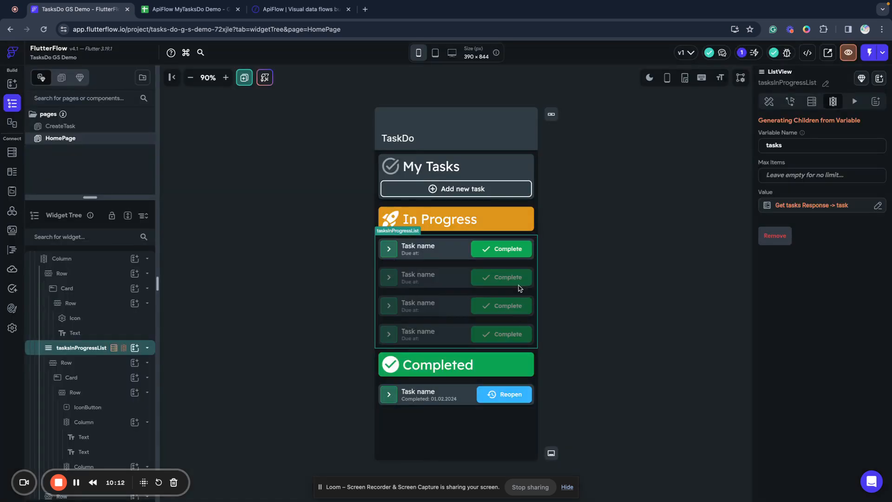
# Bind the task name text in the first In Progress item to the title field of the tasks item.
pyautogui.click(424, 248)
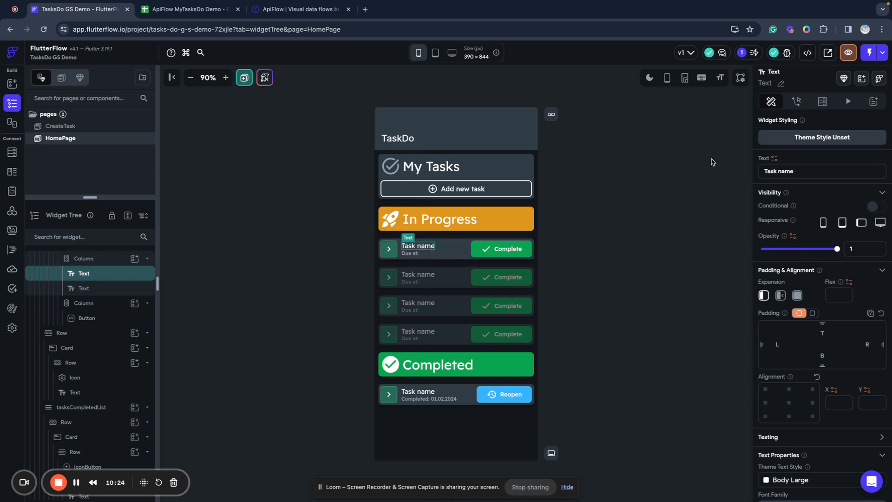
pyautogui.click(774, 159)
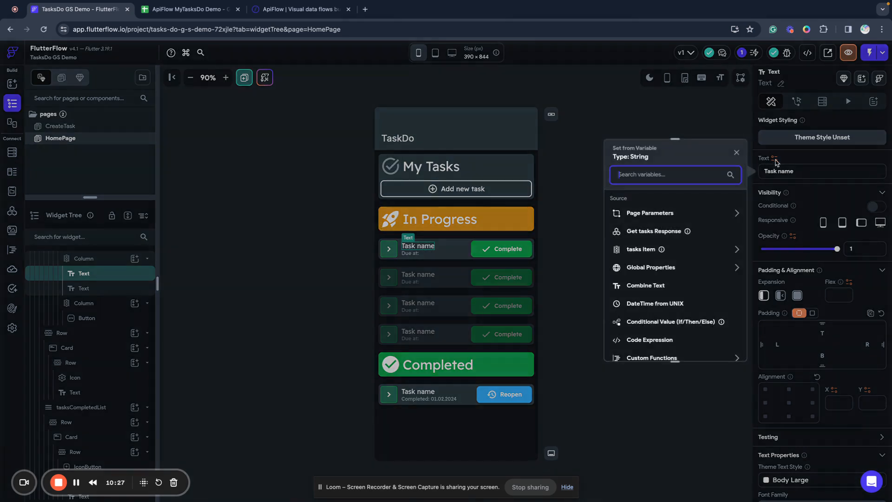
pyautogui.click(636, 249)
pyautogui.click(656, 224)
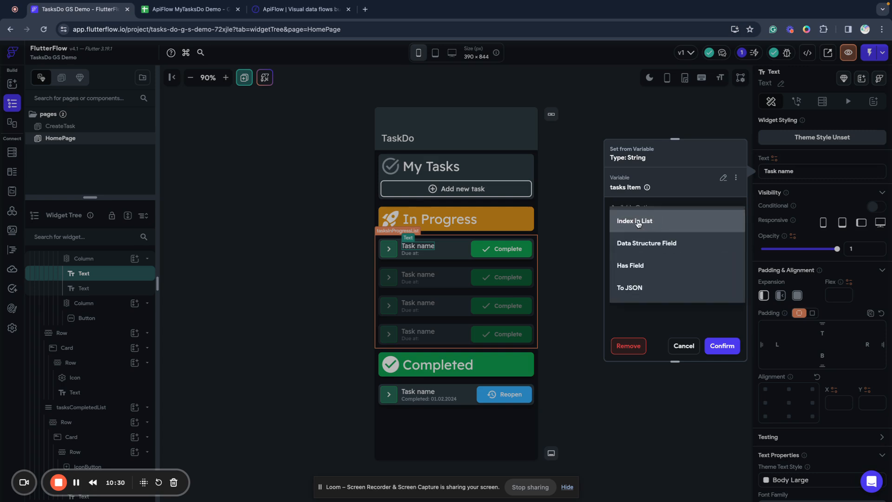
pyautogui.click(633, 249)
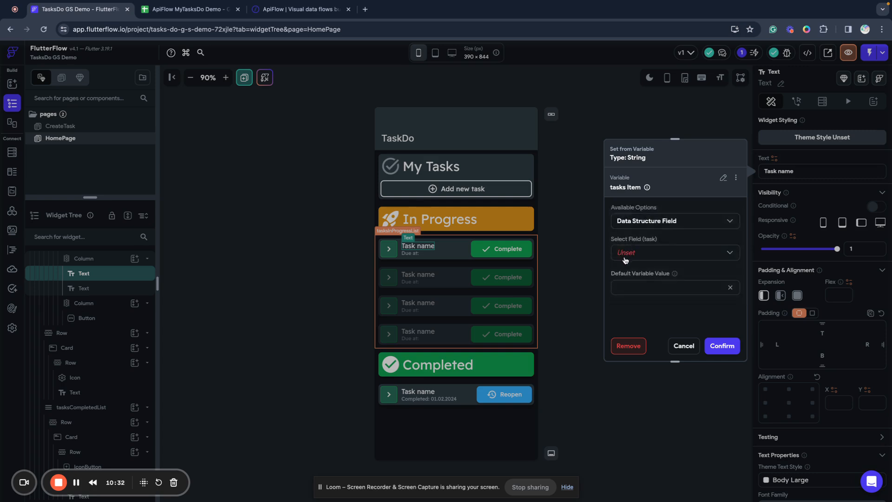
pyautogui.click(626, 259)
pyautogui.click(623, 275)
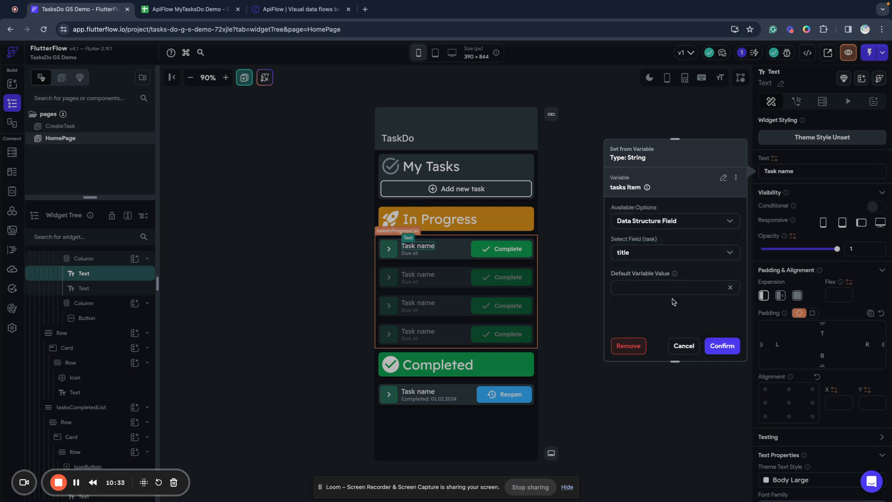
pyautogui.click(716, 346)
# Append the tasks item's due_at field as a second combined text after "Due at:" in the In Progress item.
pyautogui.click(410, 255)
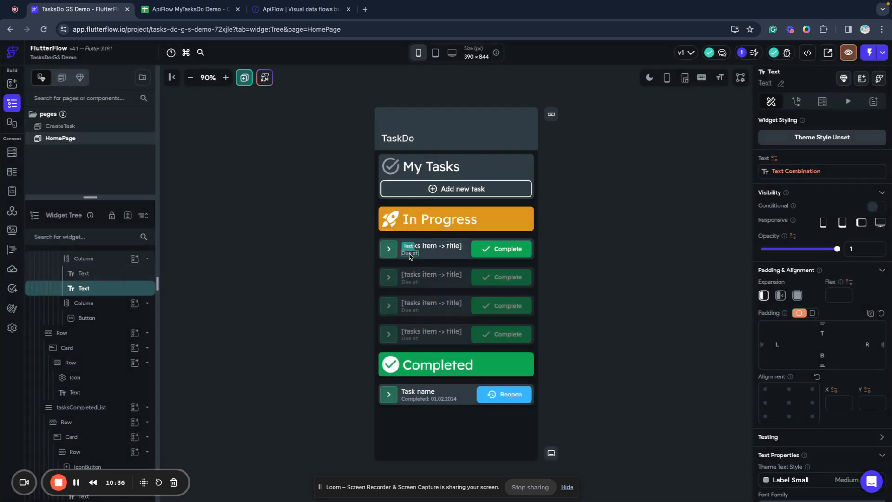
pyautogui.click(777, 163)
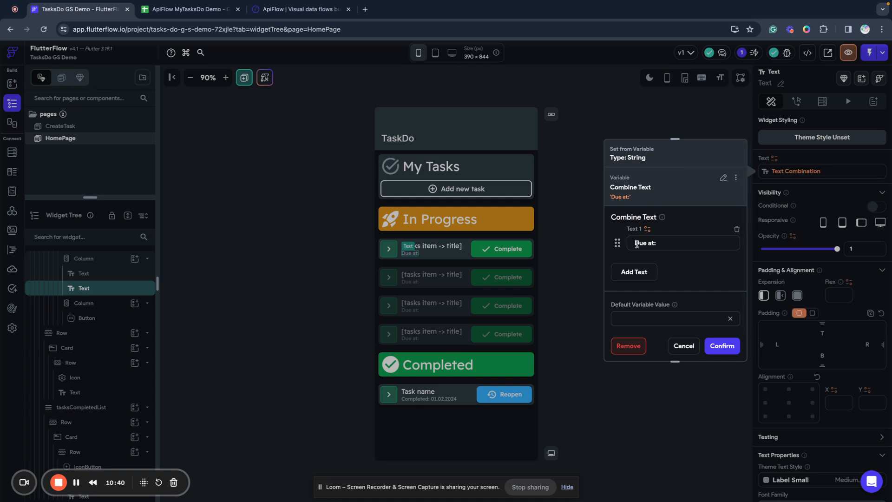
pyautogui.click(641, 276)
pyautogui.click(648, 261)
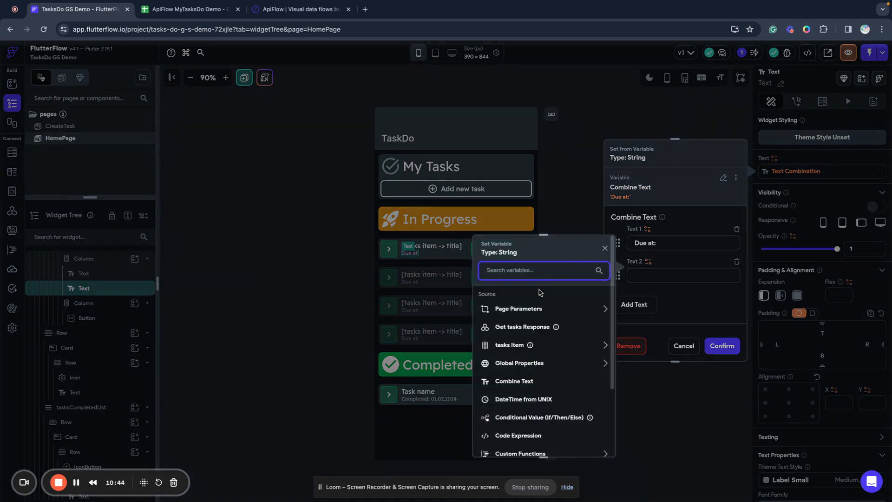
pyautogui.click(510, 342)
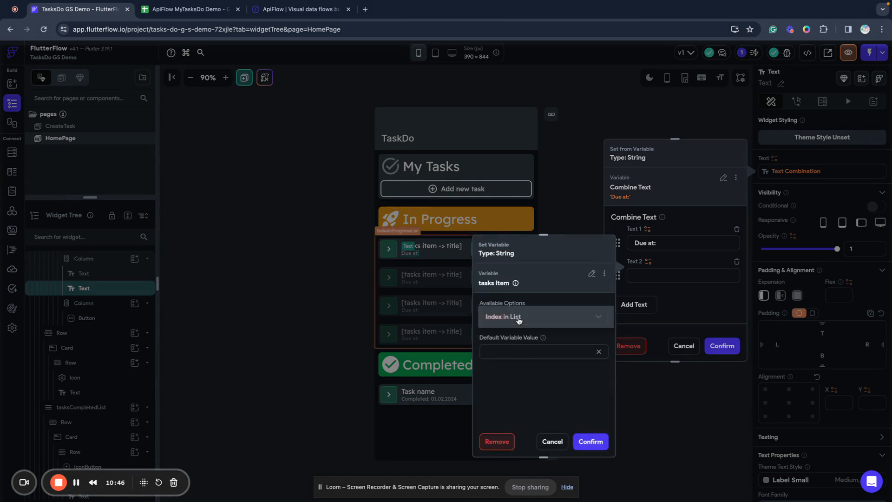
pyautogui.click(519, 320)
pyautogui.click(508, 340)
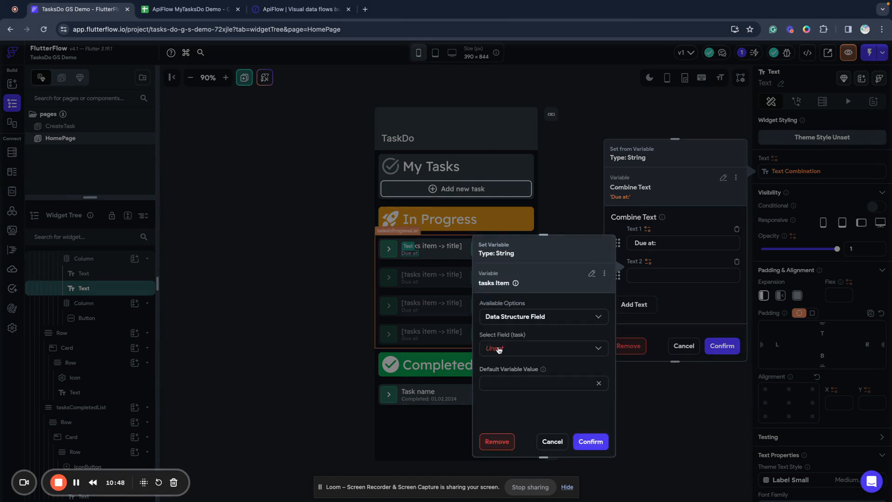
pyautogui.click(499, 350)
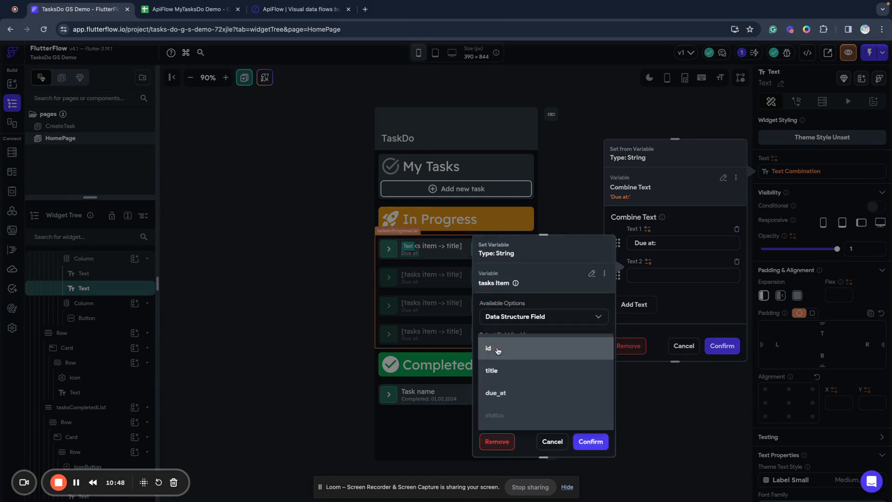
pyautogui.click(496, 393)
pyautogui.click(589, 444)
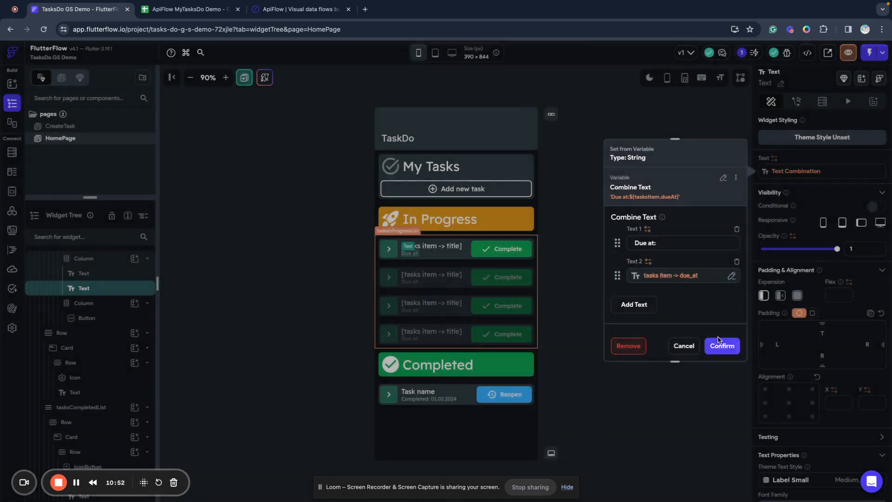
pyautogui.click(720, 345)
pyautogui.click(629, 332)
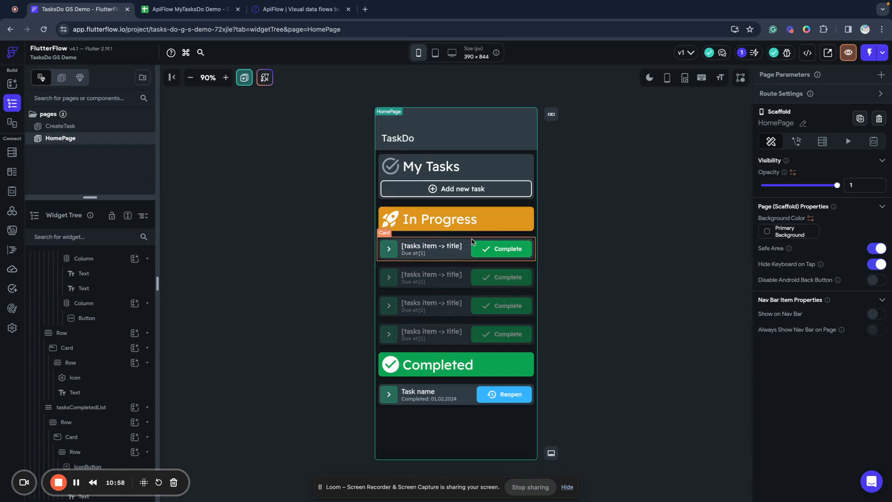
# Add an API Call backend query to tasksCompletedList using the Get tasks call.
pyautogui.click(444, 388)
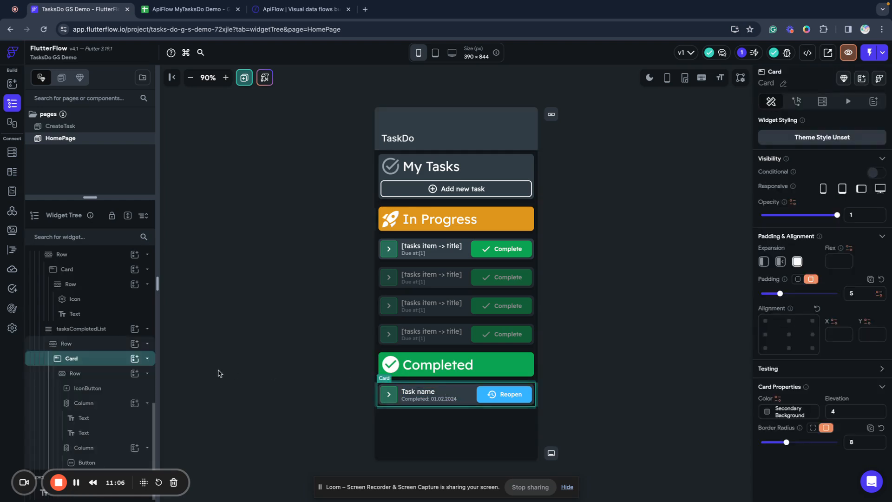
pyautogui.click(82, 329)
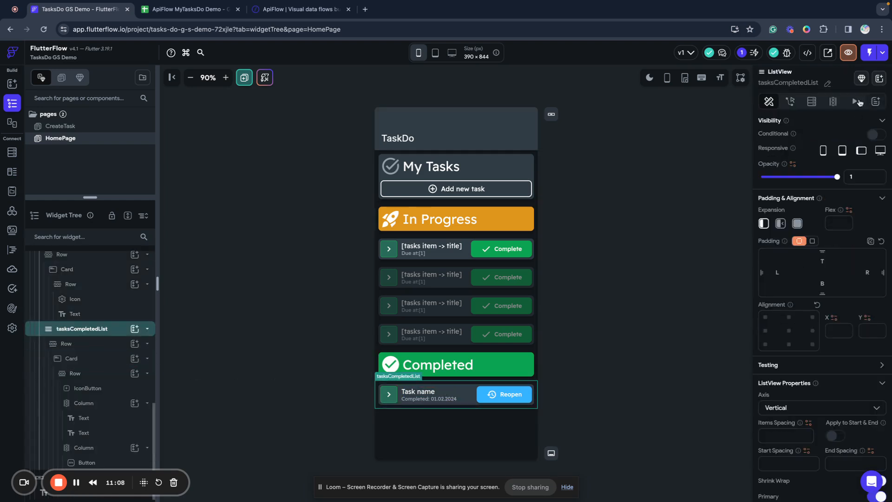
pyautogui.click(811, 101)
pyautogui.click(790, 124)
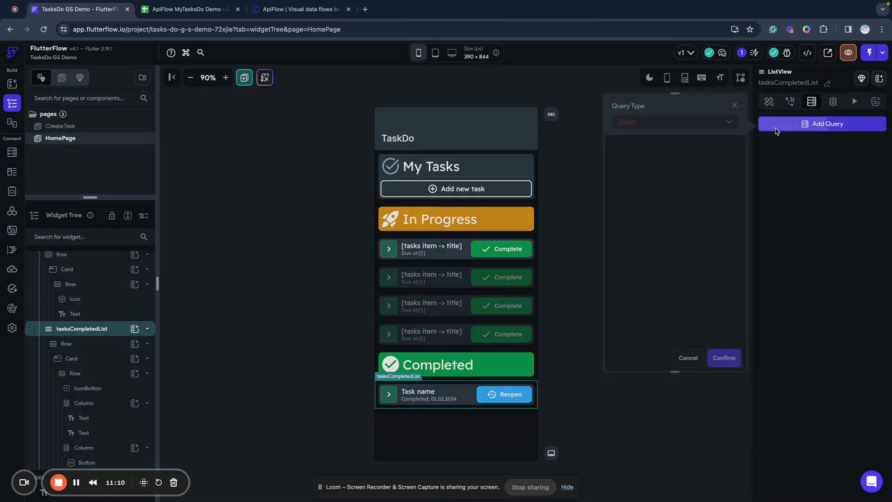
pyautogui.click(634, 127)
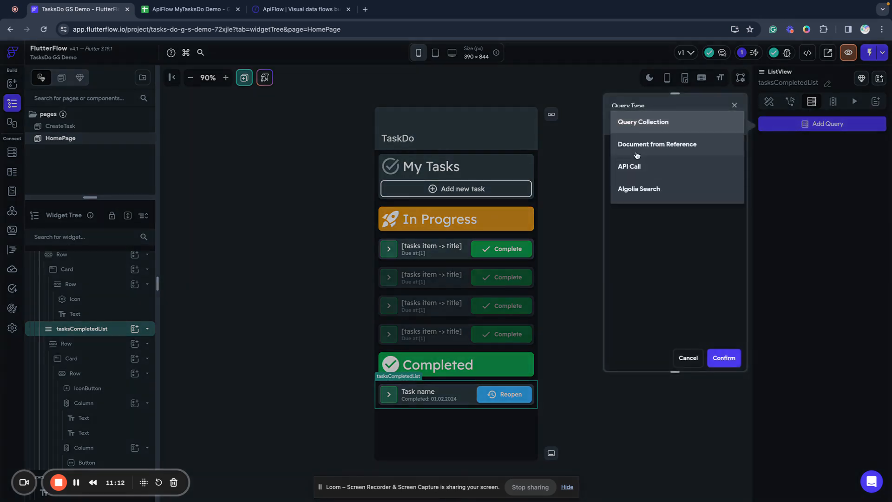
pyautogui.click(631, 164)
pyautogui.click(645, 159)
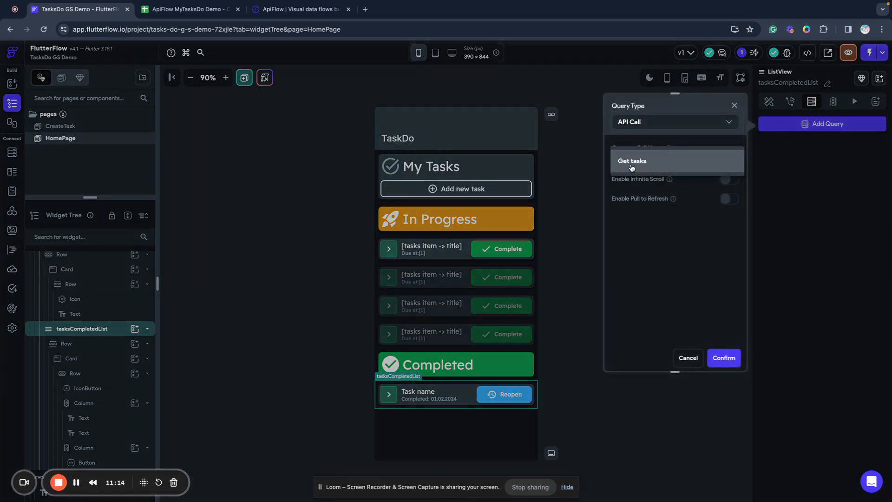
pyautogui.click(633, 166)
# Pass the status variable with the completed status value to the Get tasks query and confirm the query.
pyautogui.click(656, 238)
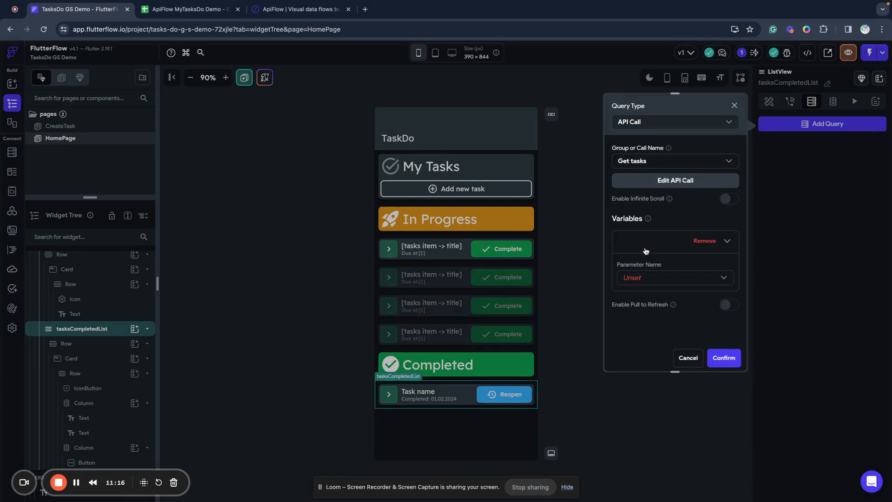
pyautogui.click(635, 284)
pyautogui.click(635, 286)
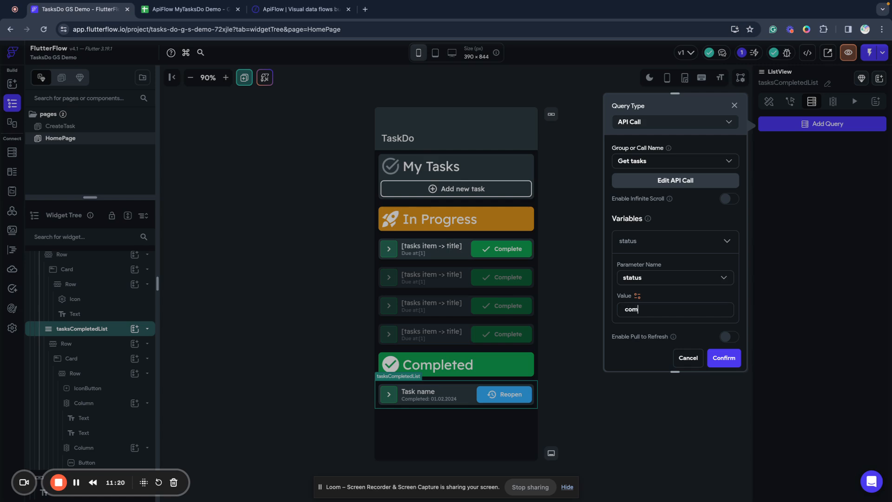
pyautogui.click(723, 358)
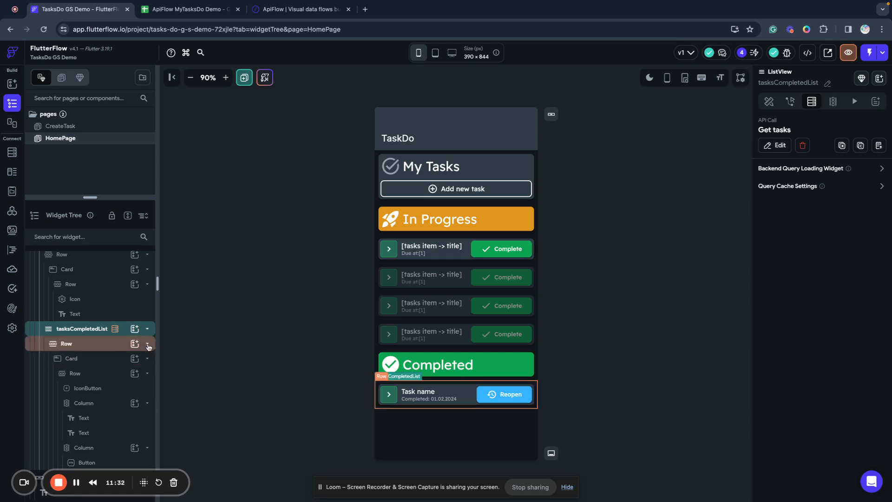
# Generate the tasksCompletedList children from a variable named completedTasks, using the Get tasks Response as data type with no further changes.
pyautogui.scroll(1, 132, 317)
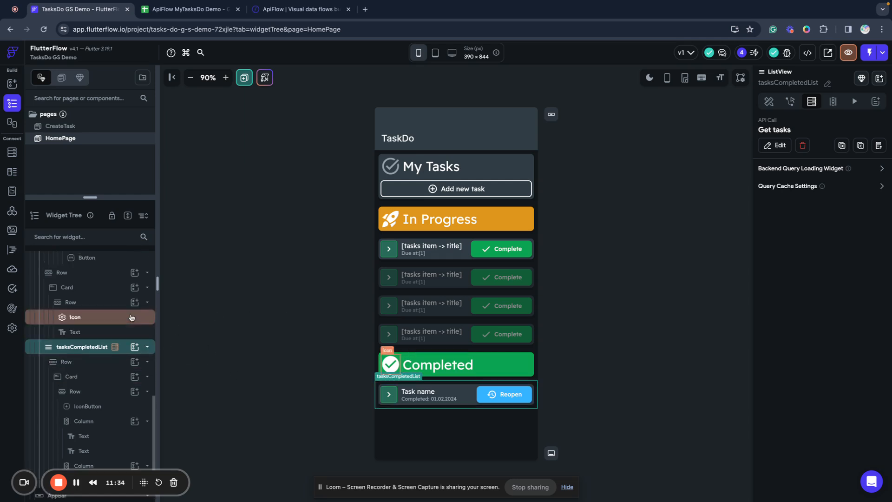
pyautogui.scroll(8, 132, 317)
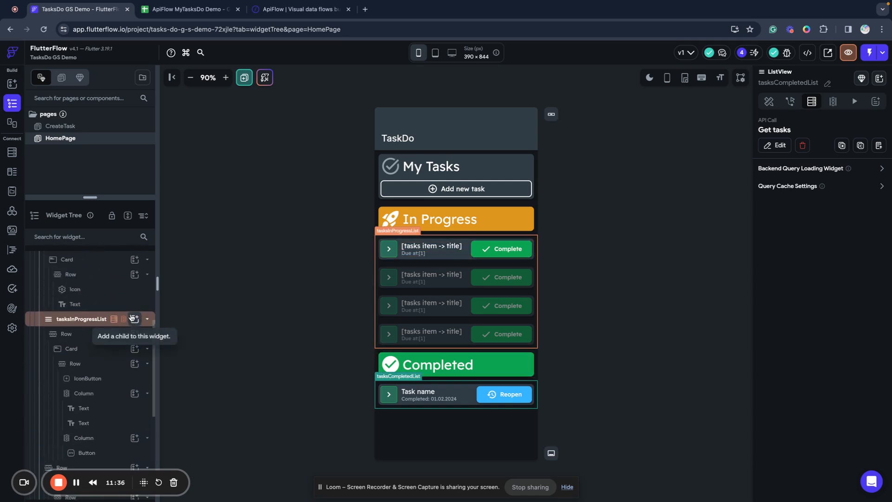
pyautogui.scroll(-7, 87, 367)
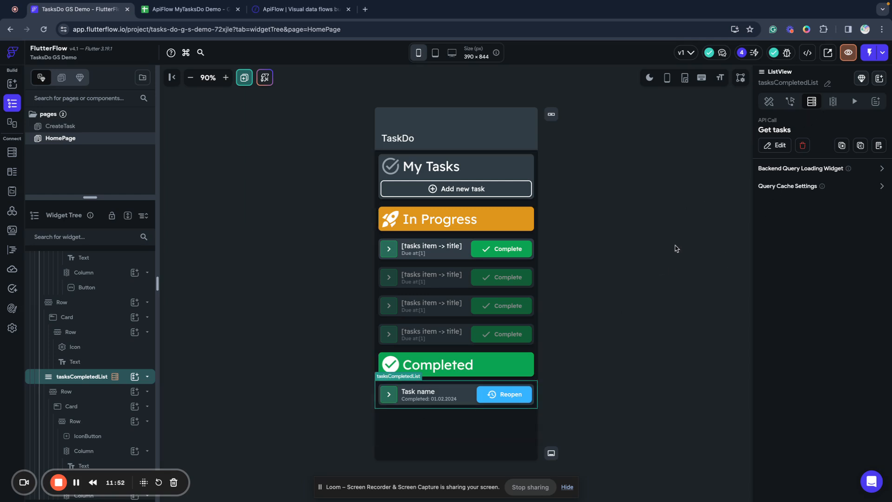
pyautogui.click(833, 102)
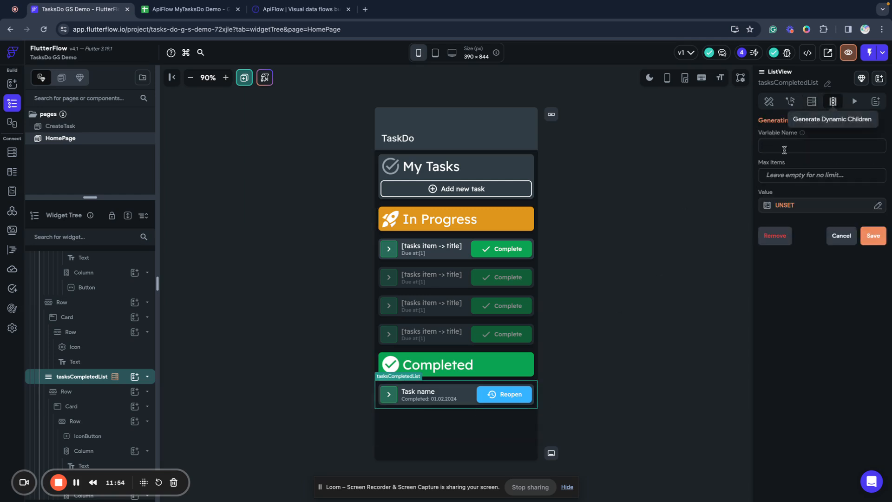
pyautogui.click(877, 207)
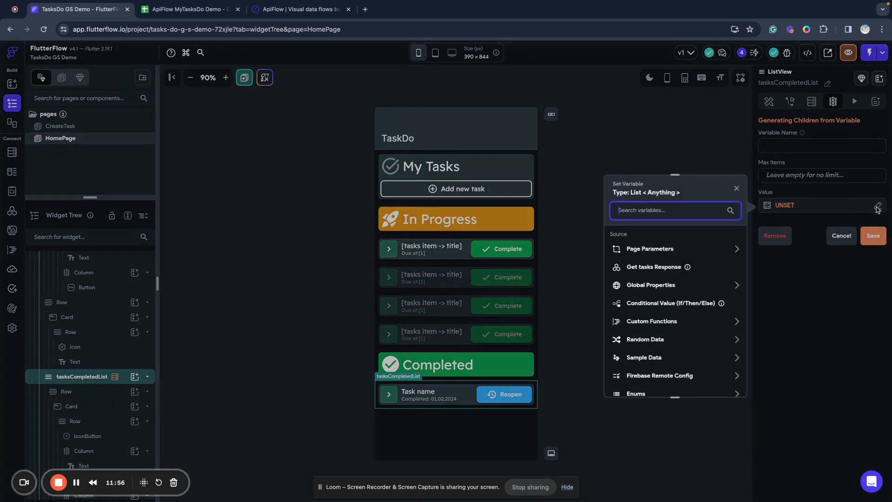
pyautogui.click(658, 269)
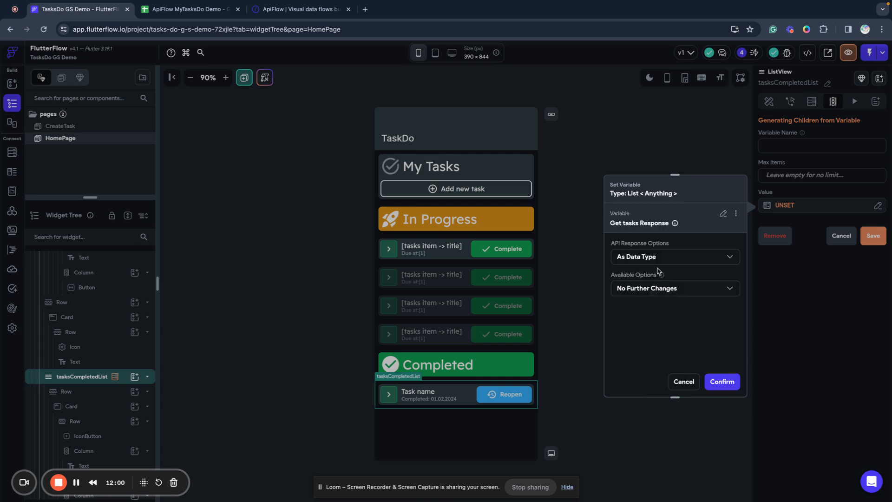
pyautogui.click(723, 381)
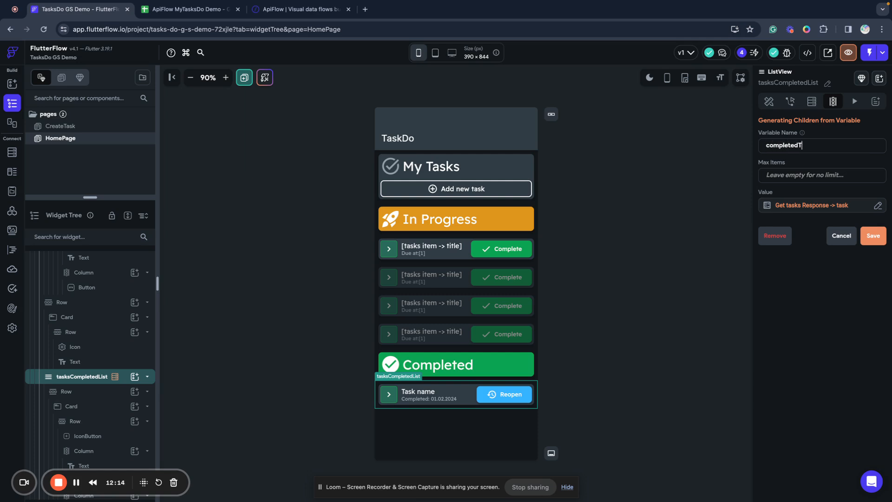
pyautogui.click(868, 235)
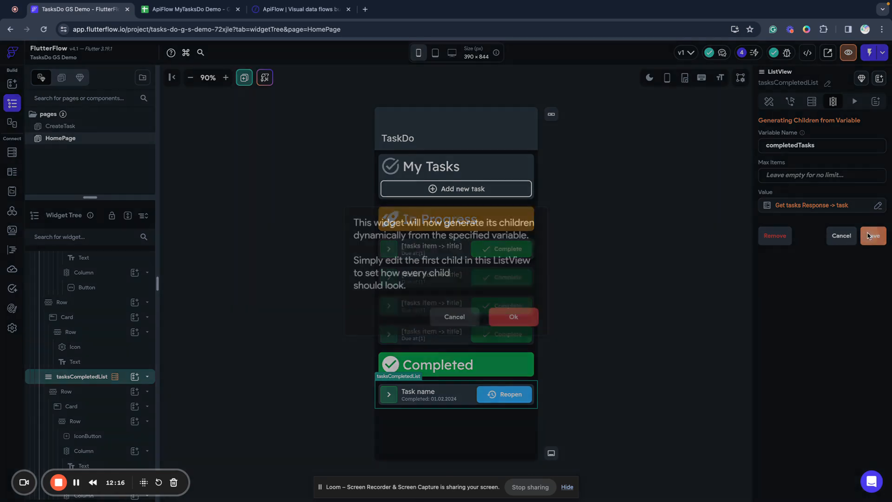
pyautogui.click(503, 318)
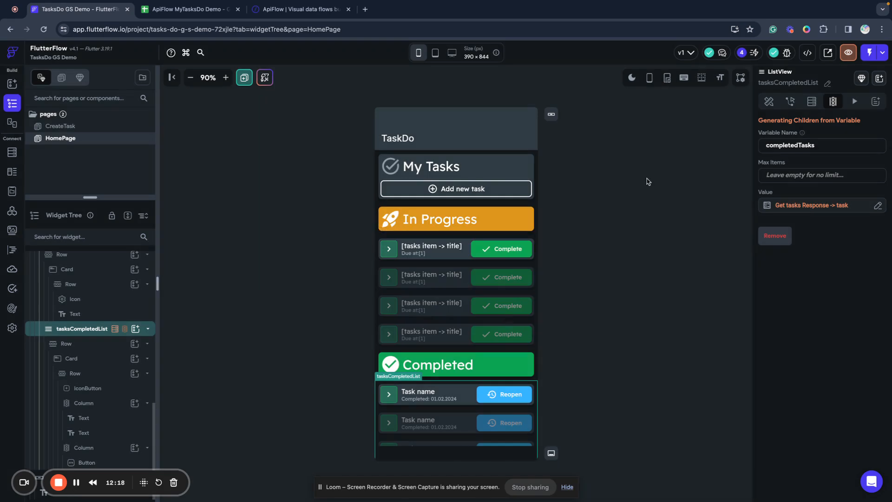
# Review the project's optimization suggestions, including the duplicate backend query entry.
pyautogui.click(742, 53)
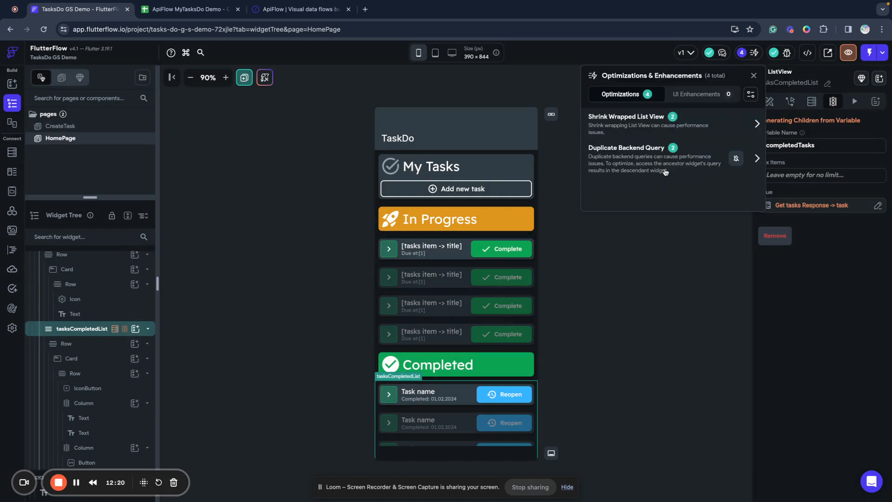
pyautogui.click(597, 304)
# Bind the task name text in the first Completed item to the title field of the completedTasks item.
pyautogui.click(415, 391)
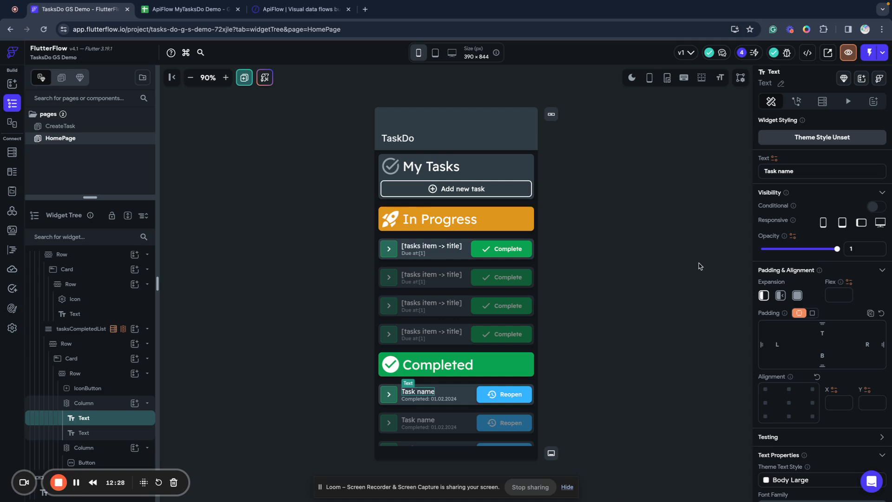
pyautogui.click(775, 160)
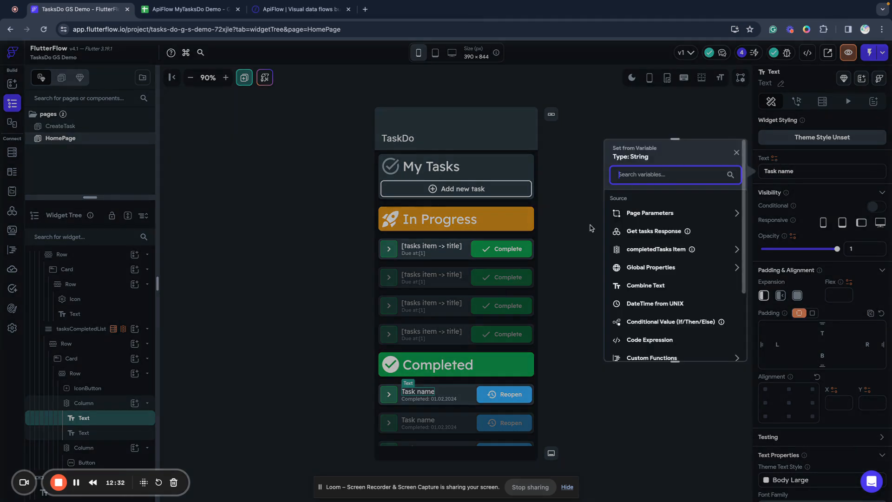
pyautogui.click(640, 250)
pyautogui.click(669, 221)
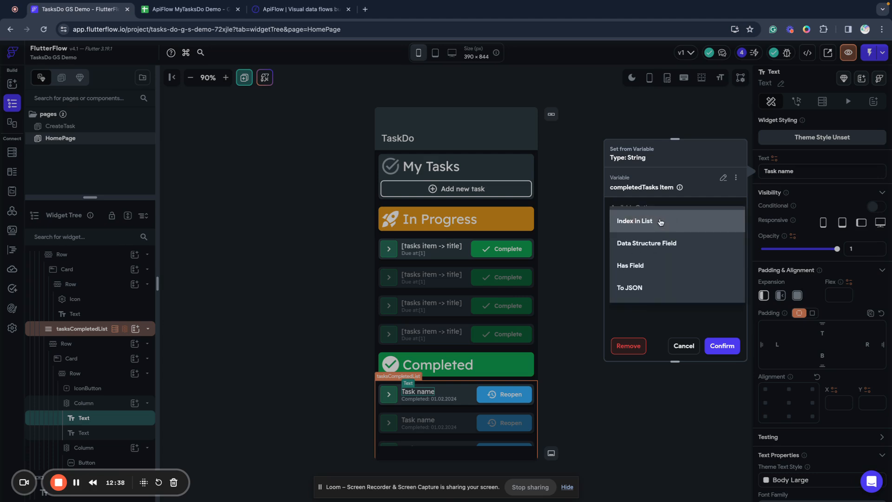
pyautogui.click(627, 241)
pyautogui.click(622, 251)
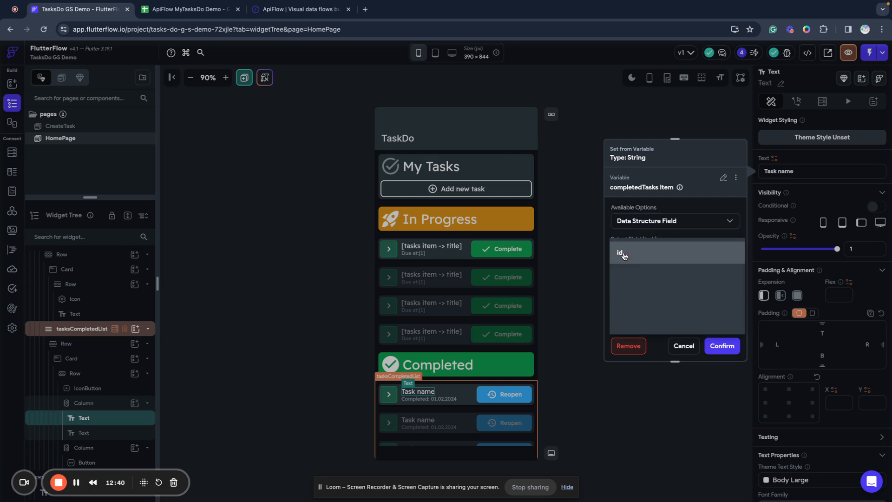
pyautogui.click(634, 277)
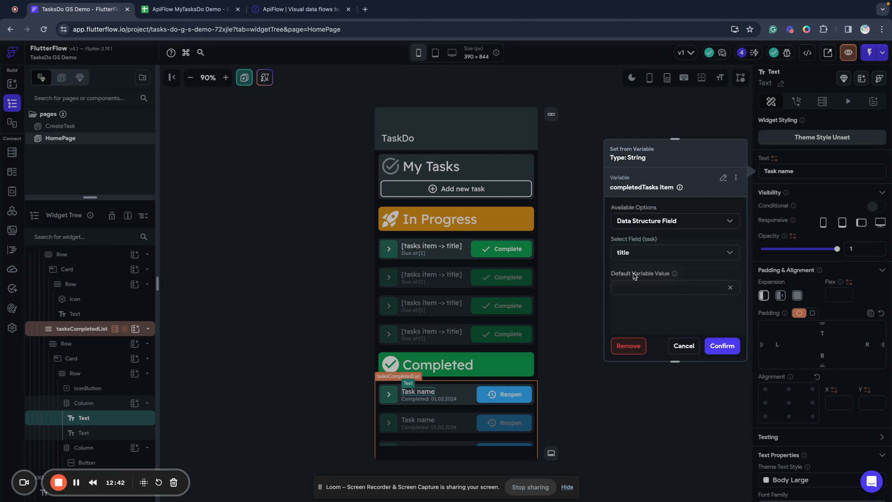
pyautogui.click(724, 346)
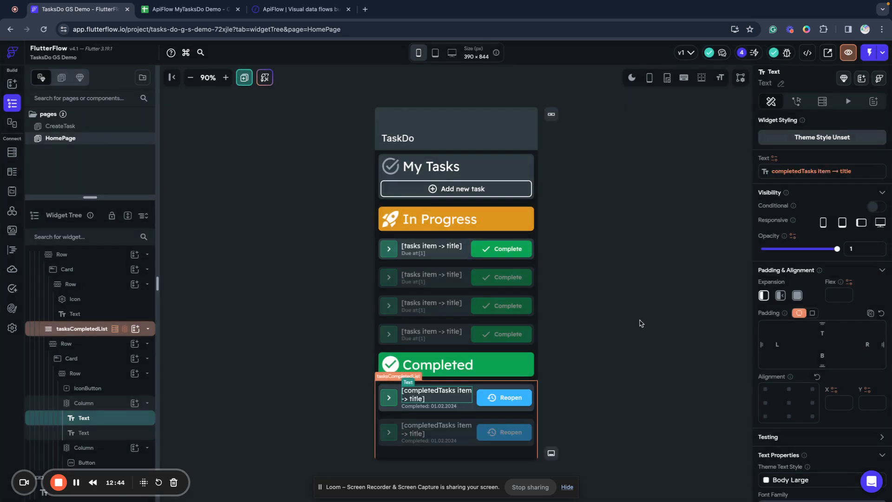
pyautogui.click(632, 316)
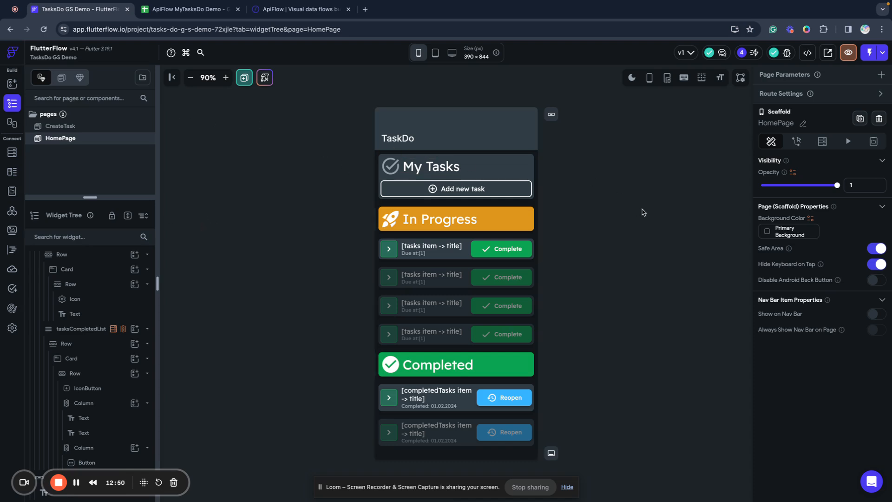
# Start a test mode session for the TasksDo app and reload the running app.
pyautogui.click(869, 54)
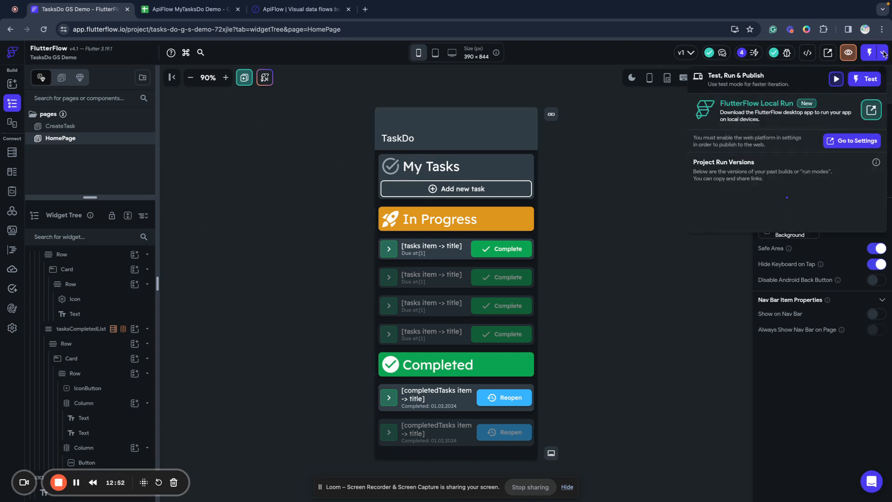
pyautogui.click(867, 81)
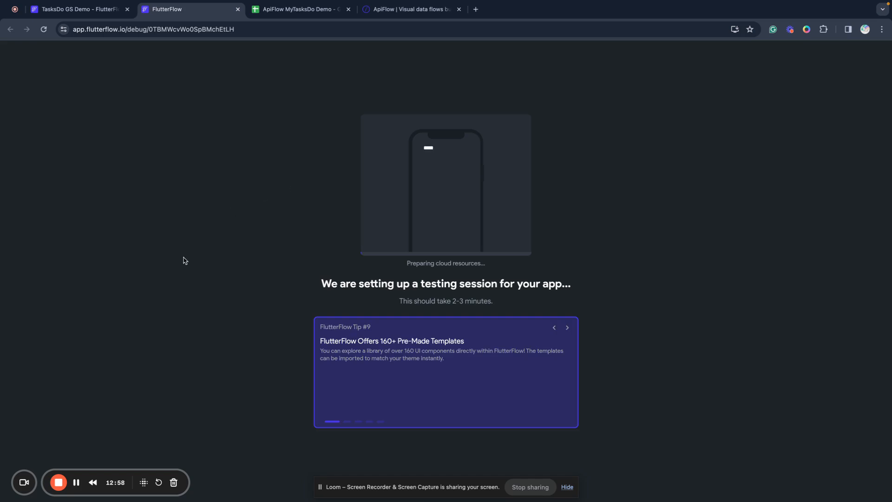
pyautogui.click(77, 482)
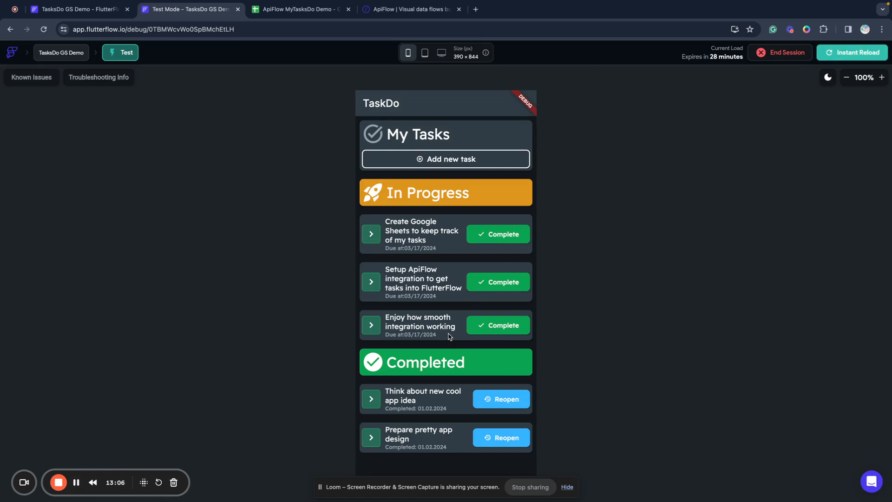
pyautogui.click(850, 59)
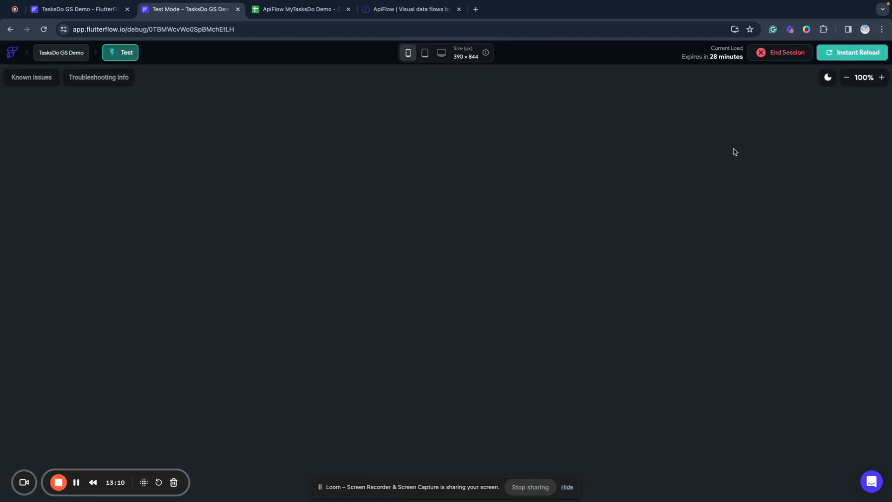